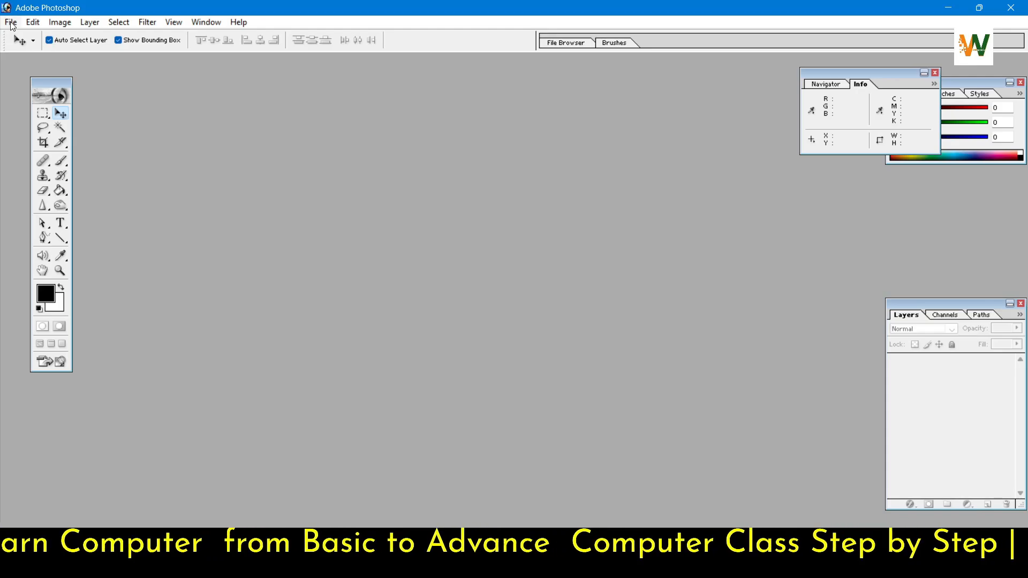
click(11, 22)
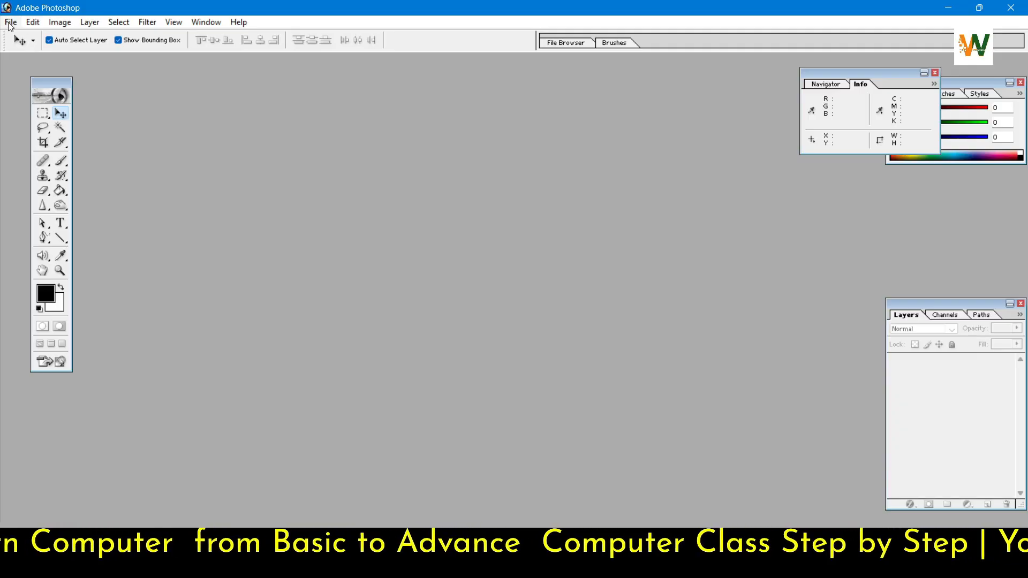
click(10, 23)
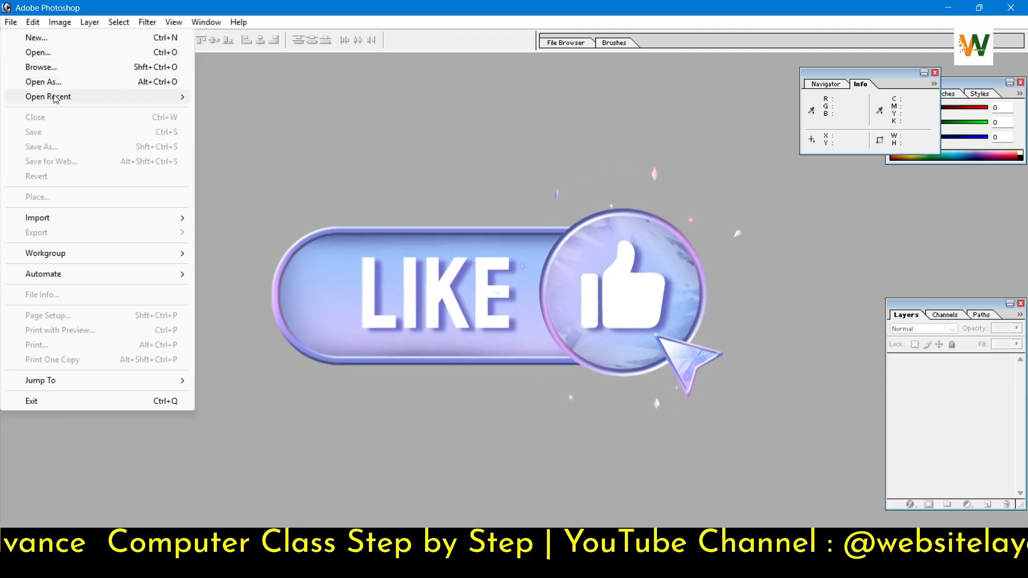
mouse_move(56, 98)
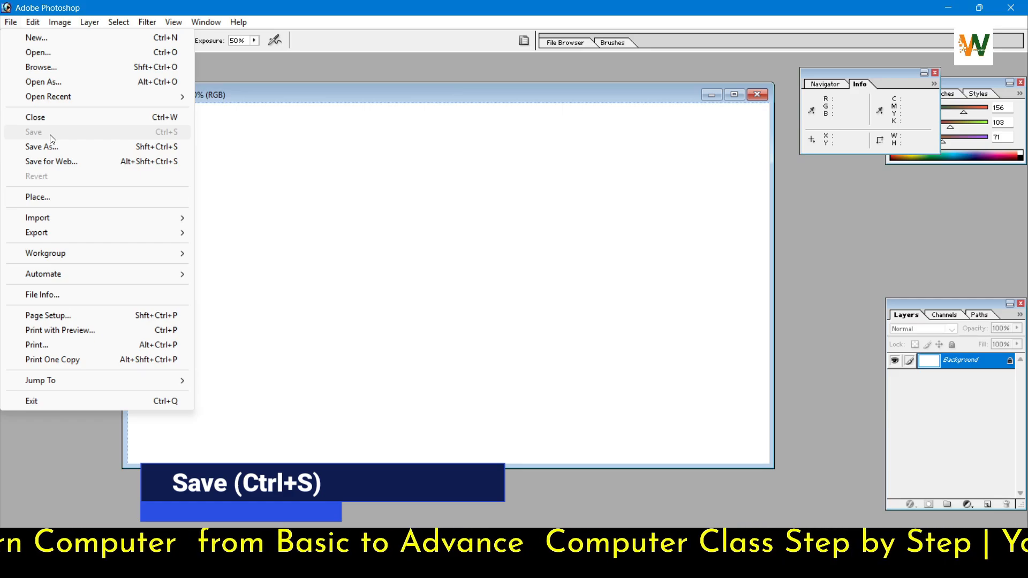
- Draw a wide brown rectangle in the upper-left part of the blank canvas with the Rectangle tool
click(286, 139)
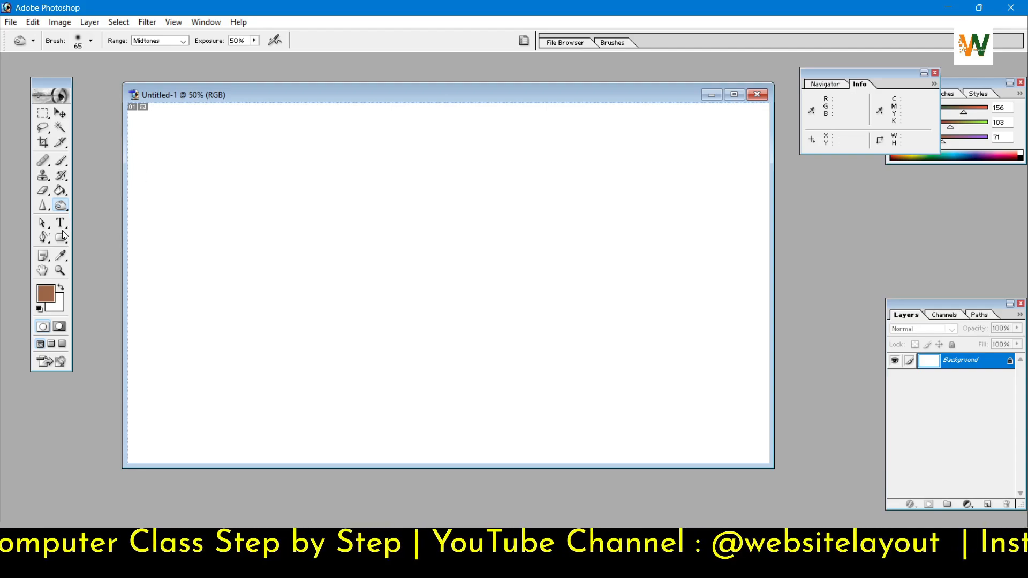
mouse_move(62, 232)
mouse_down()
mouse_move(153, 252)
mouse_move(119, 237)
mouse_up()
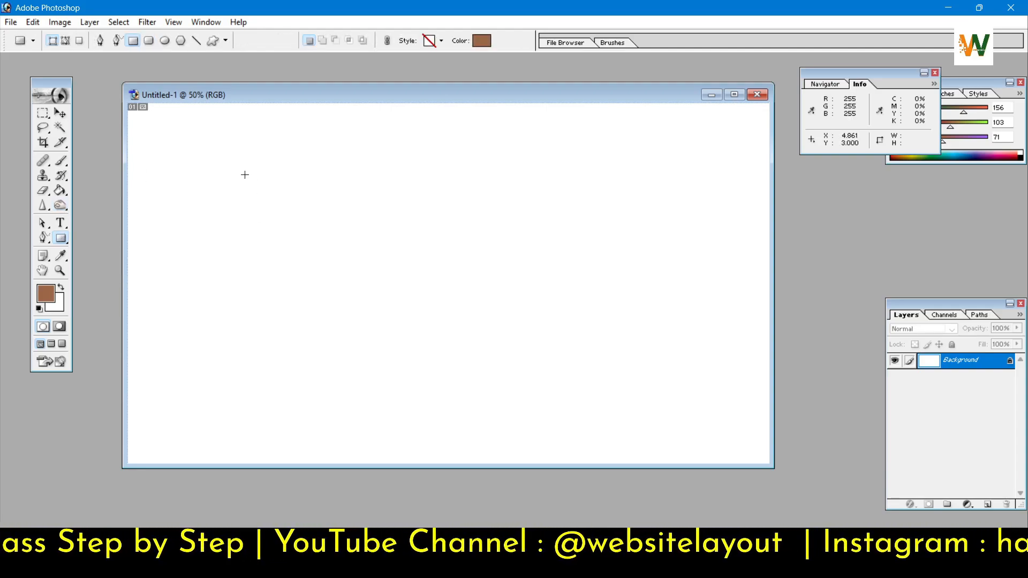
drag(224, 160, 478, 285)
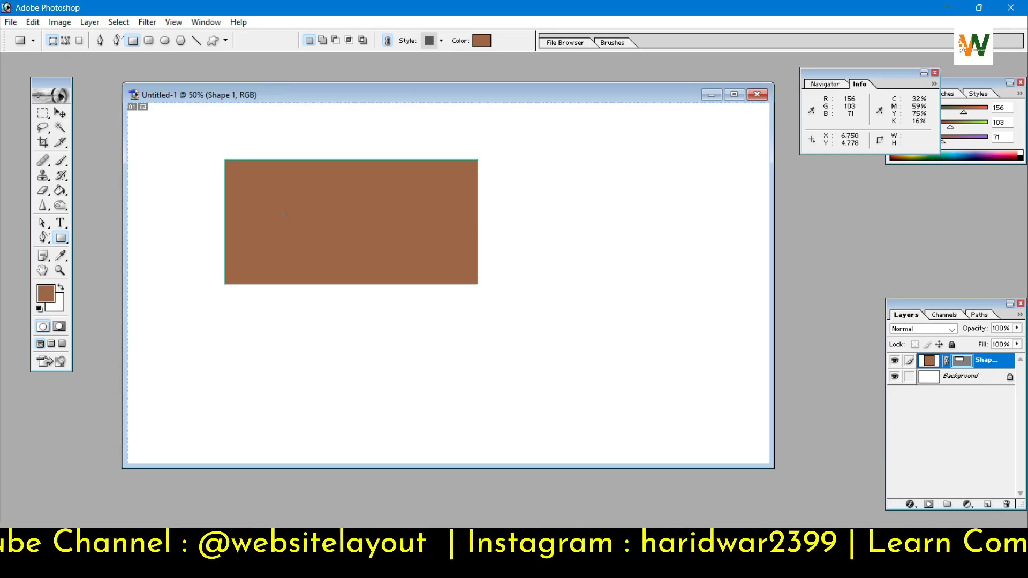
- Save the document as 1111 in Photoshop (PSD) format in the Pictures folder and close it
click(11, 22)
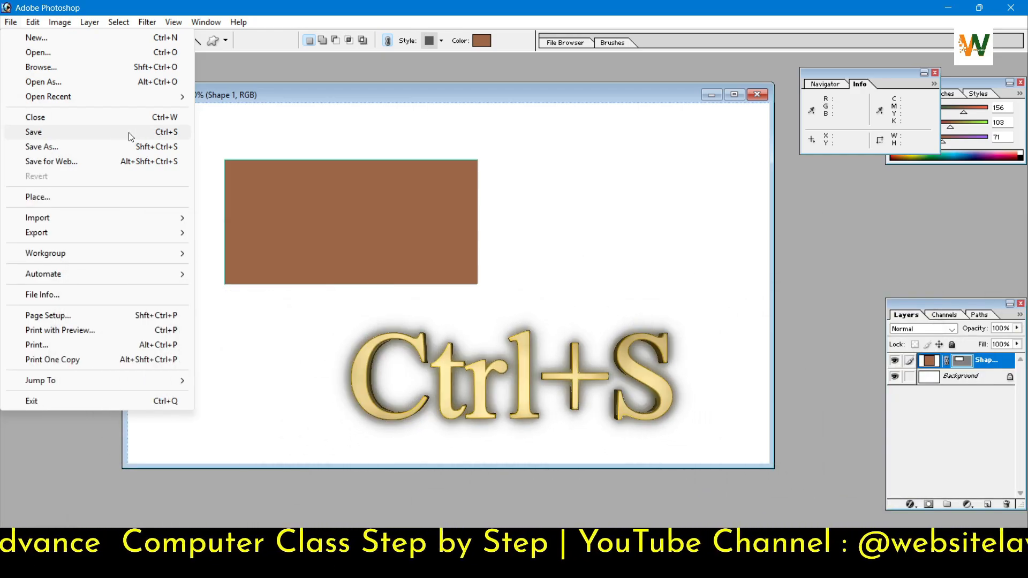
click(130, 137)
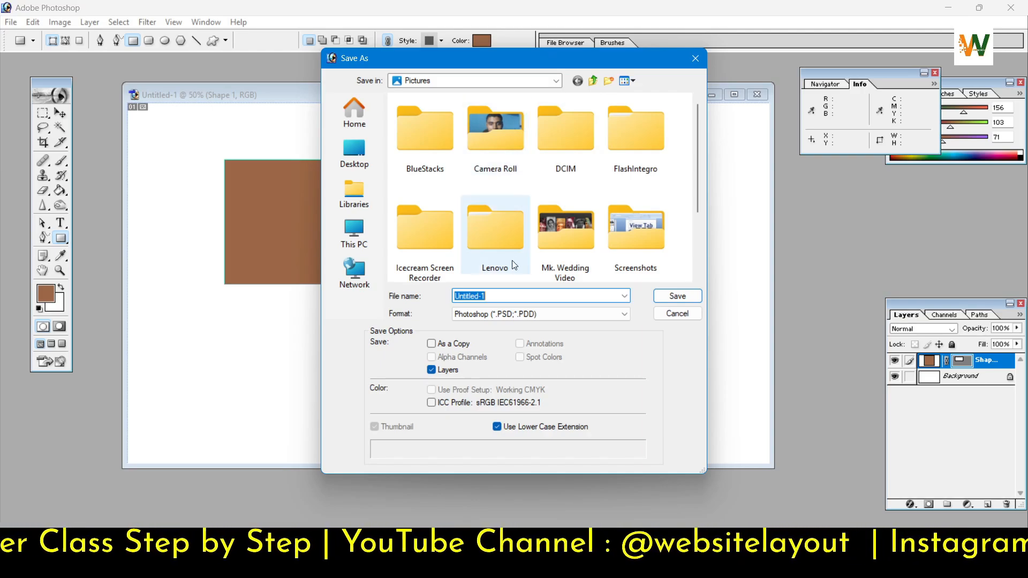
click(494, 246)
scroll(489, 231, down, 2)
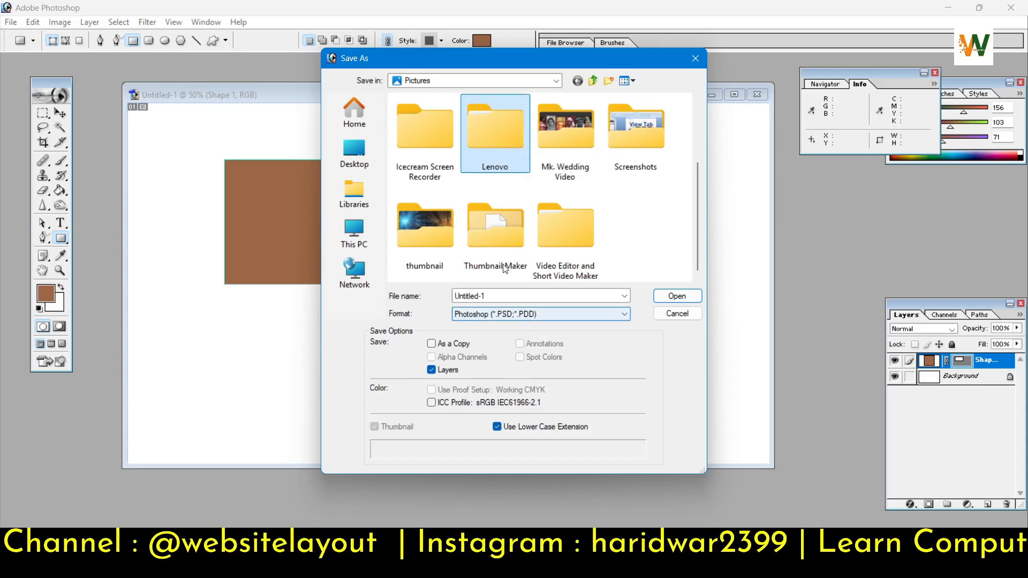
click(512, 183)
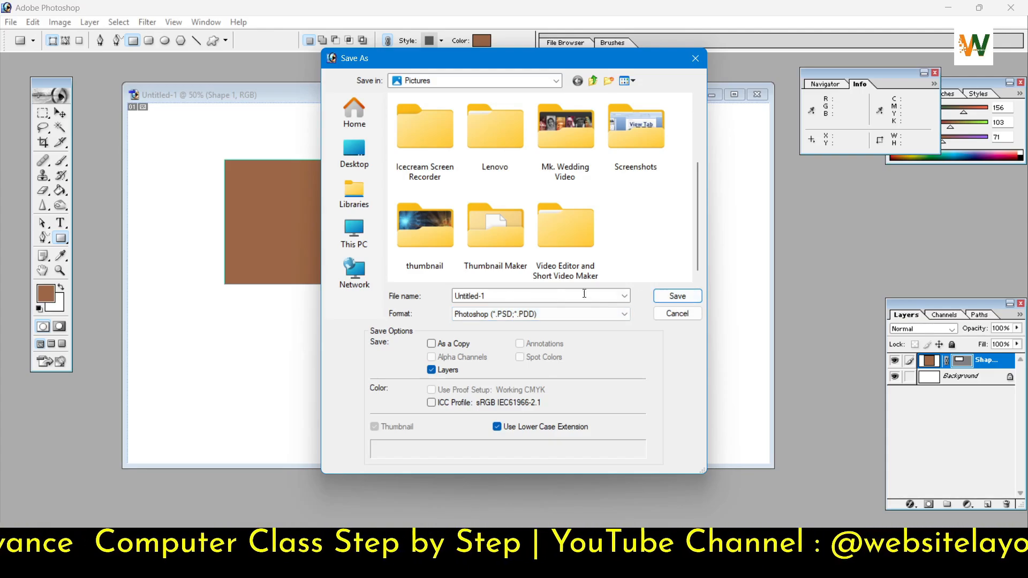
double_click(503, 294)
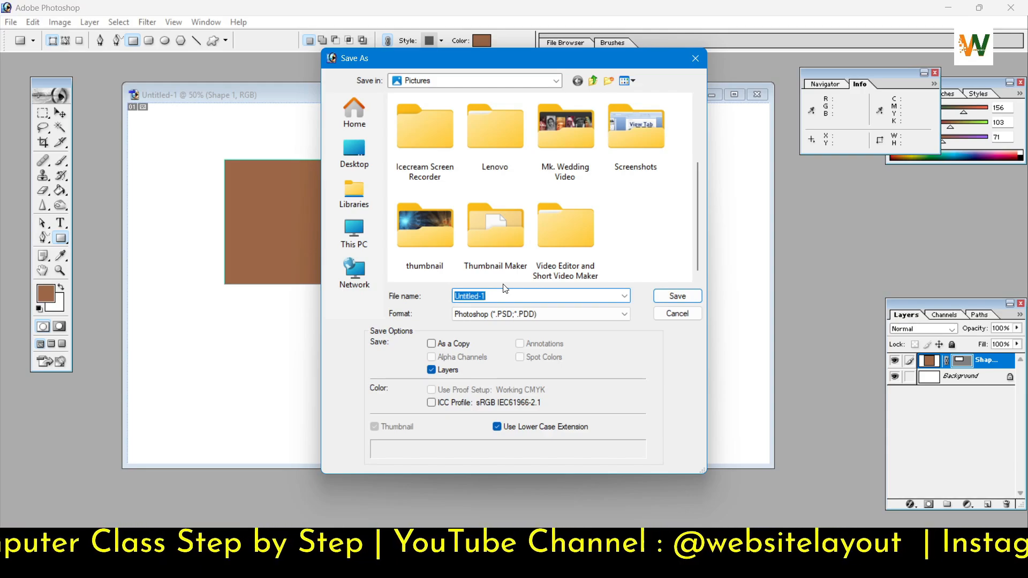
text(1111)
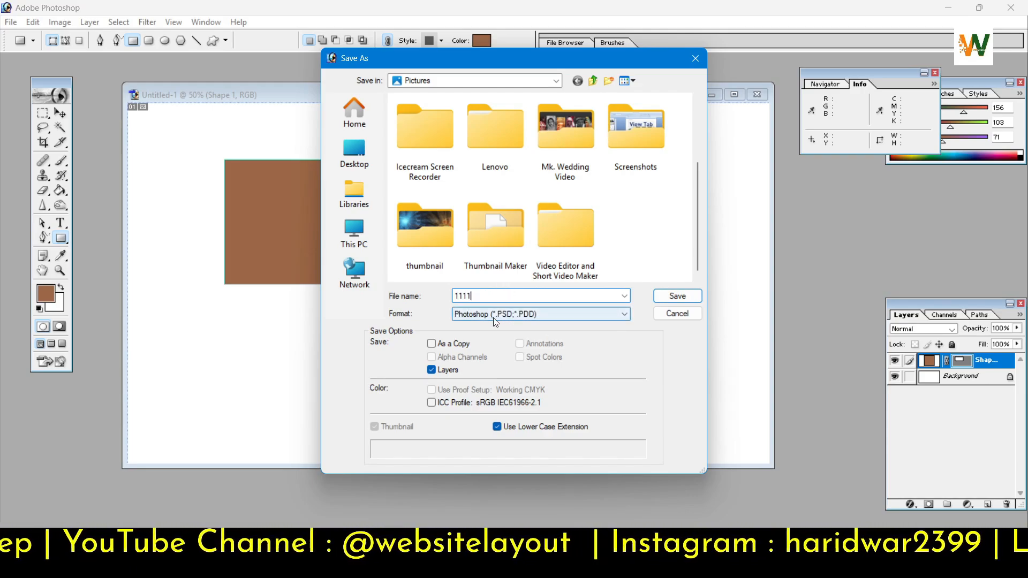
click(675, 297)
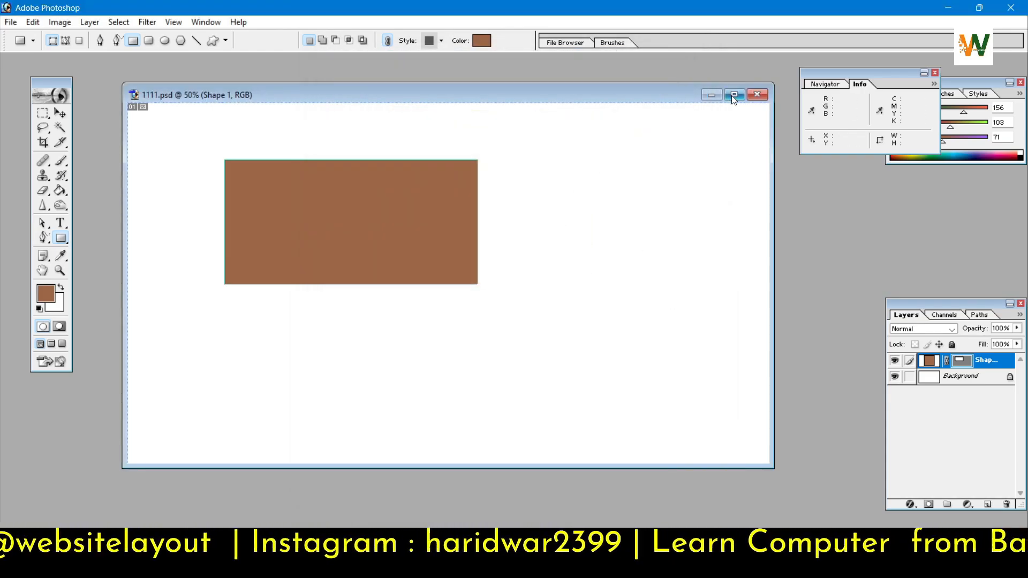
click(757, 94)
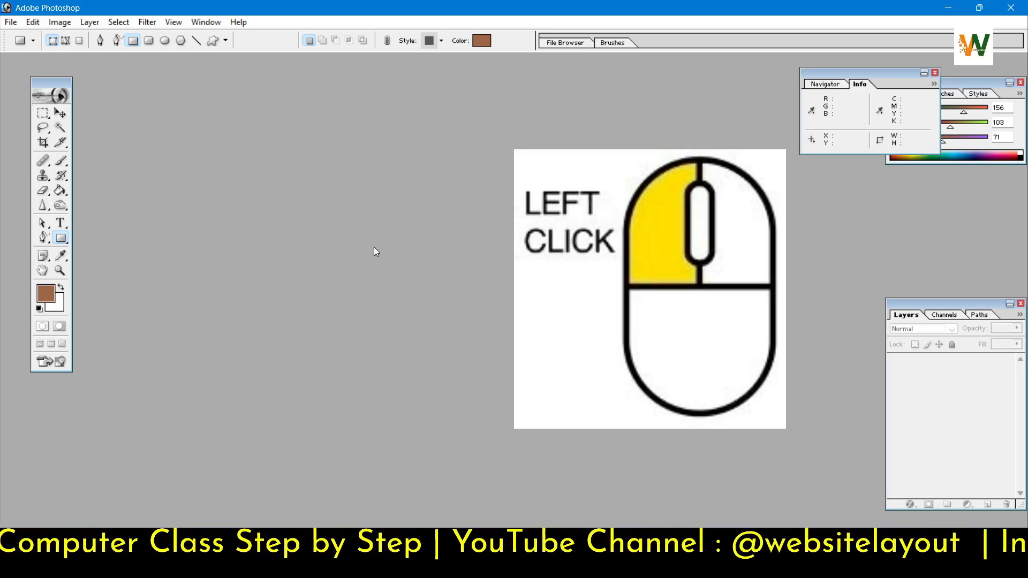
- Open 1111.psd from the Pictures folder by filtering to Photoshop files, and place its document window clear of the toolbox
click(11, 25)
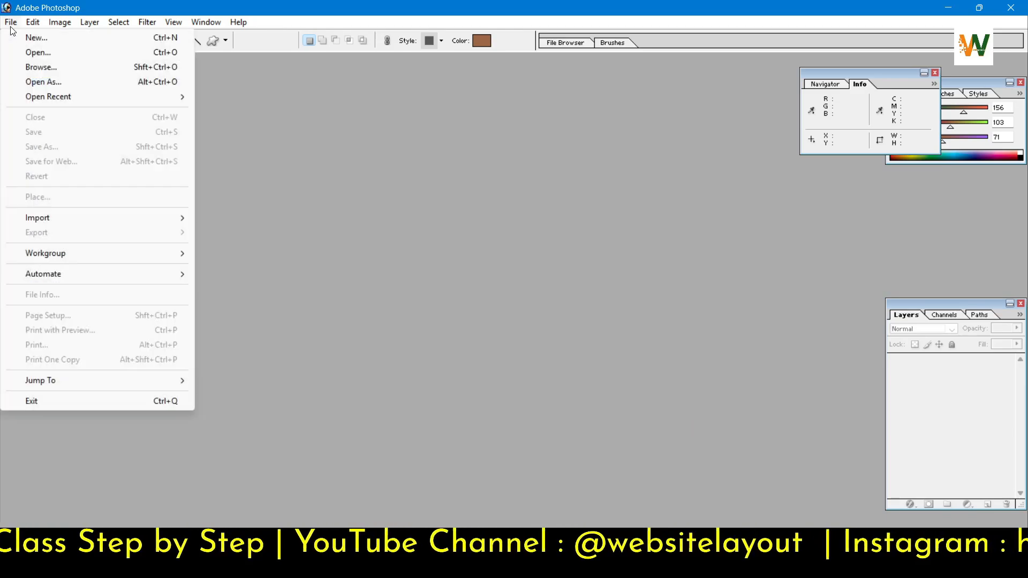
click(43, 52)
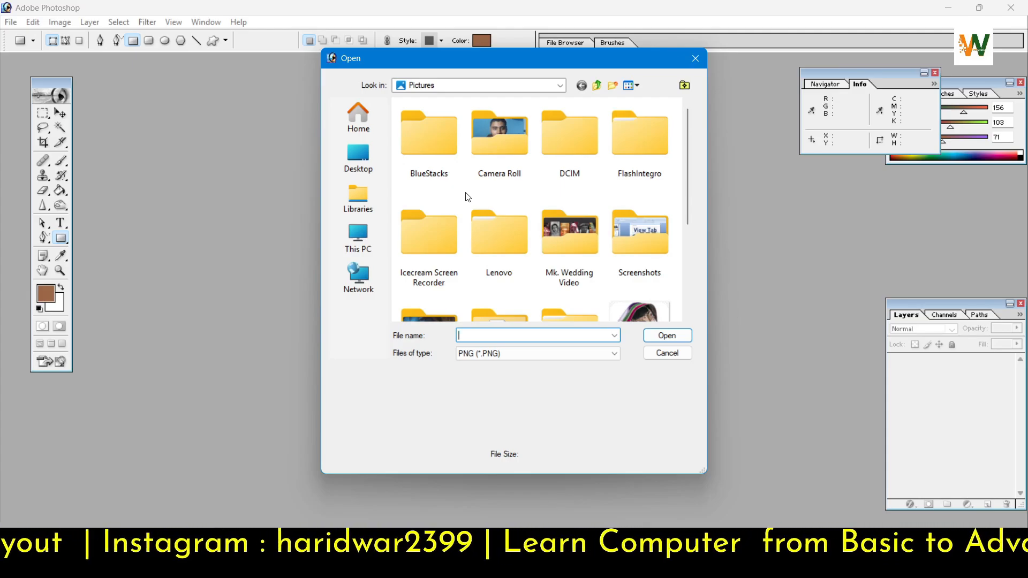
scroll(467, 197, down, 3)
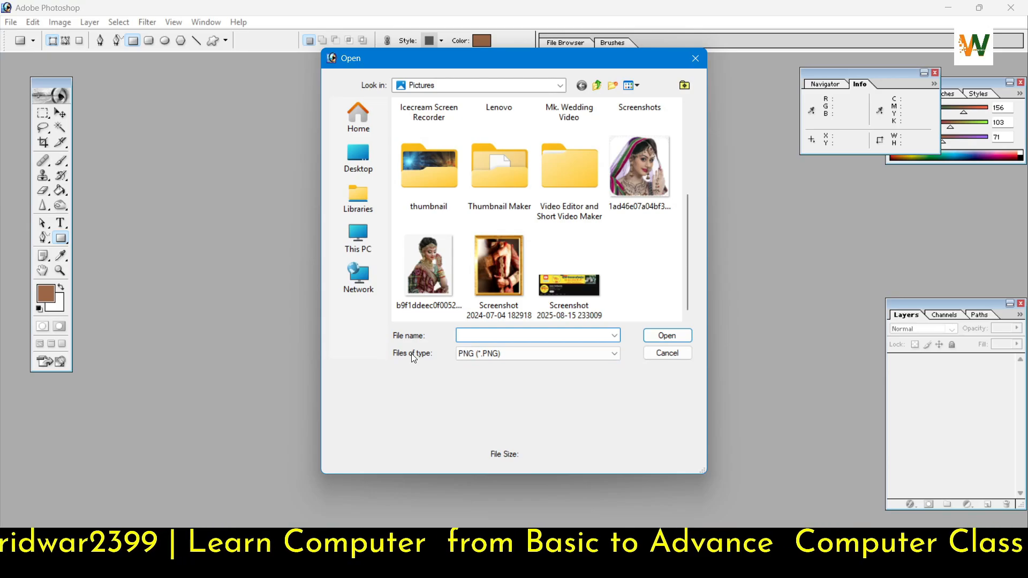
click(499, 351)
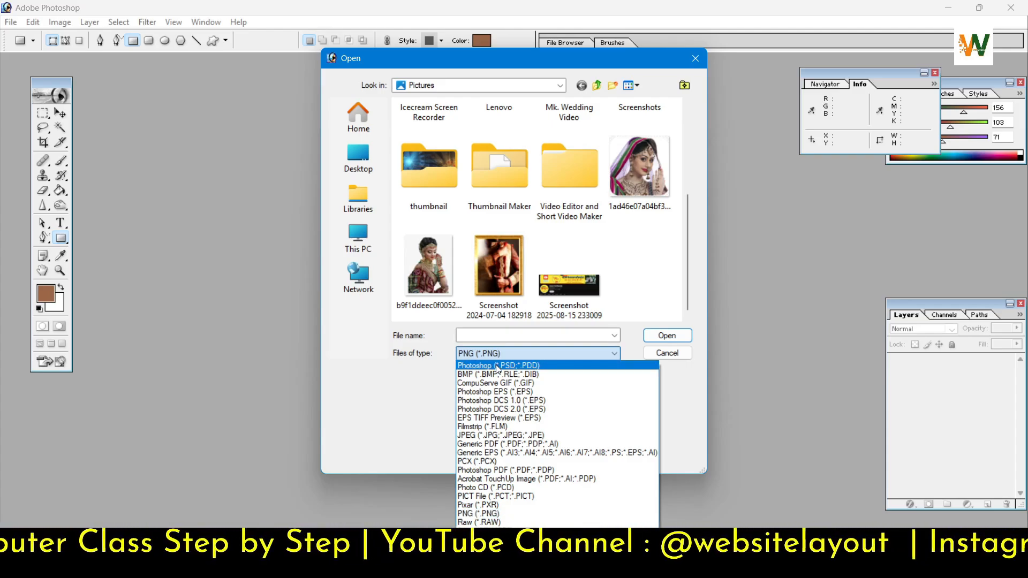
click(497, 367)
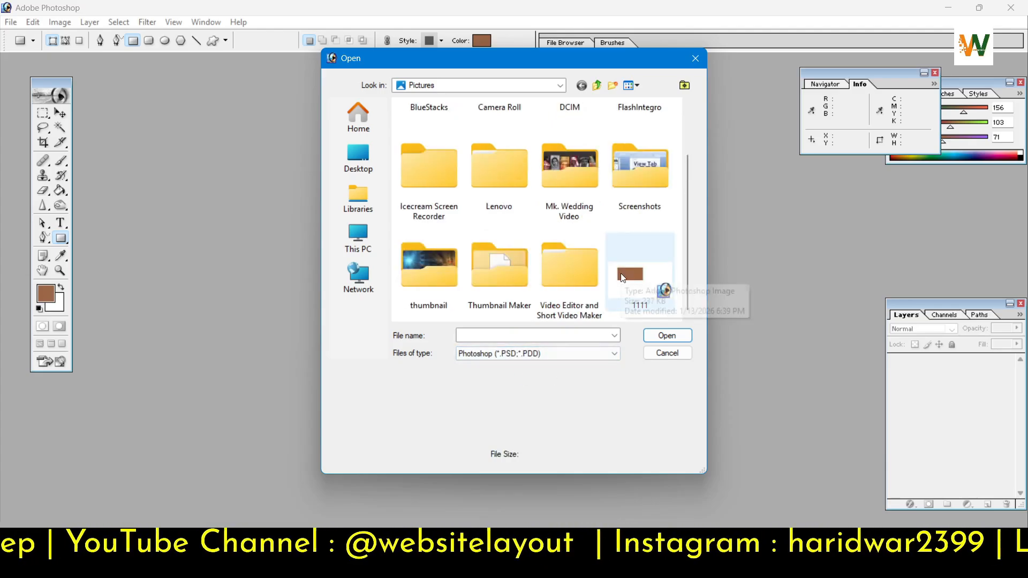
click(635, 282)
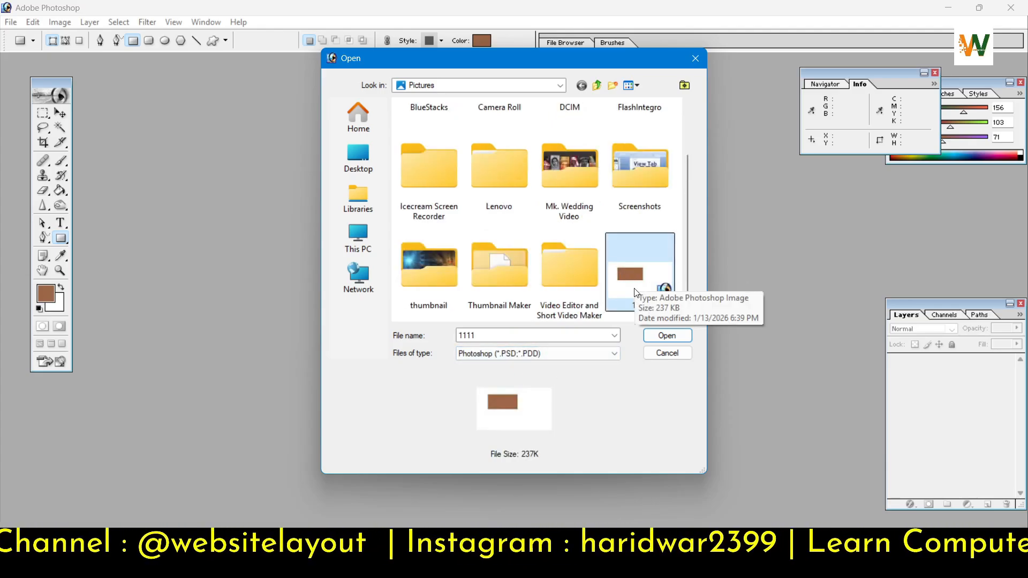
click(665, 336)
drag(227, 66, 359, 93)
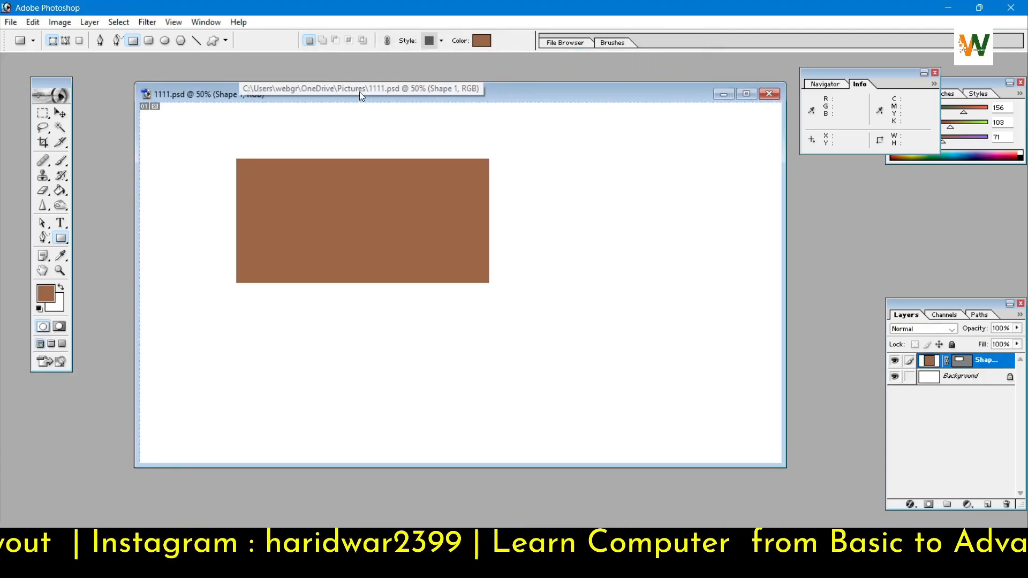
- Shift the brown rectangle slightly down and left with the Move tool and save the change to 1111.psd
click(59, 115)
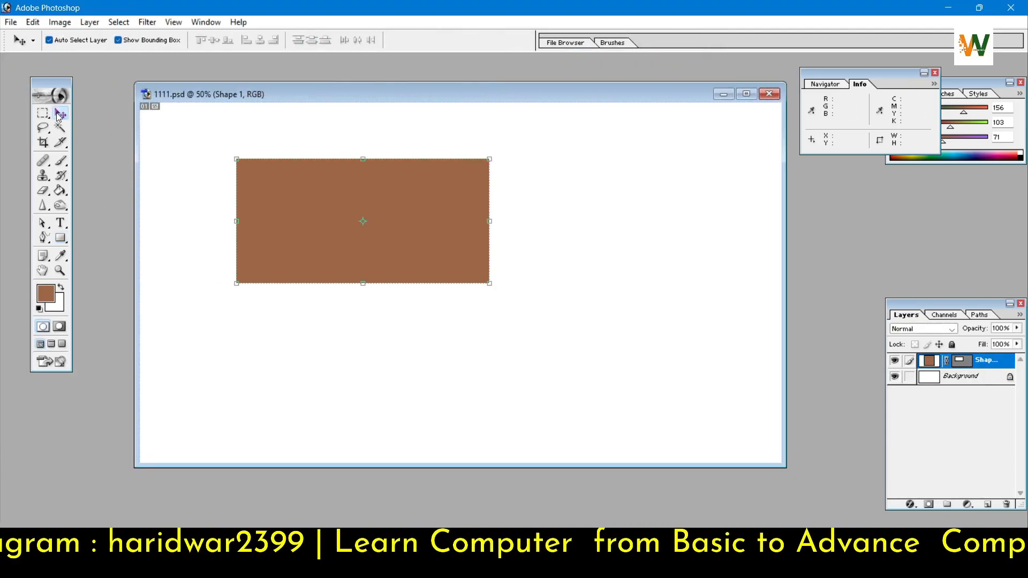
mouse_move(316, 225)
mouse_down()
mouse_move(460, 225)
mouse_move(322, 209)
mouse_up()
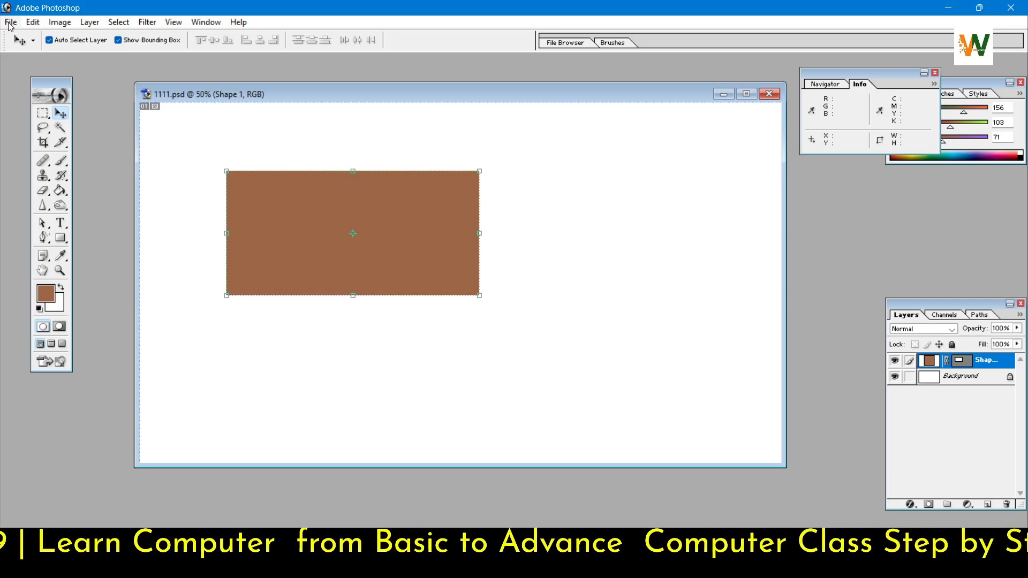
click(11, 23)
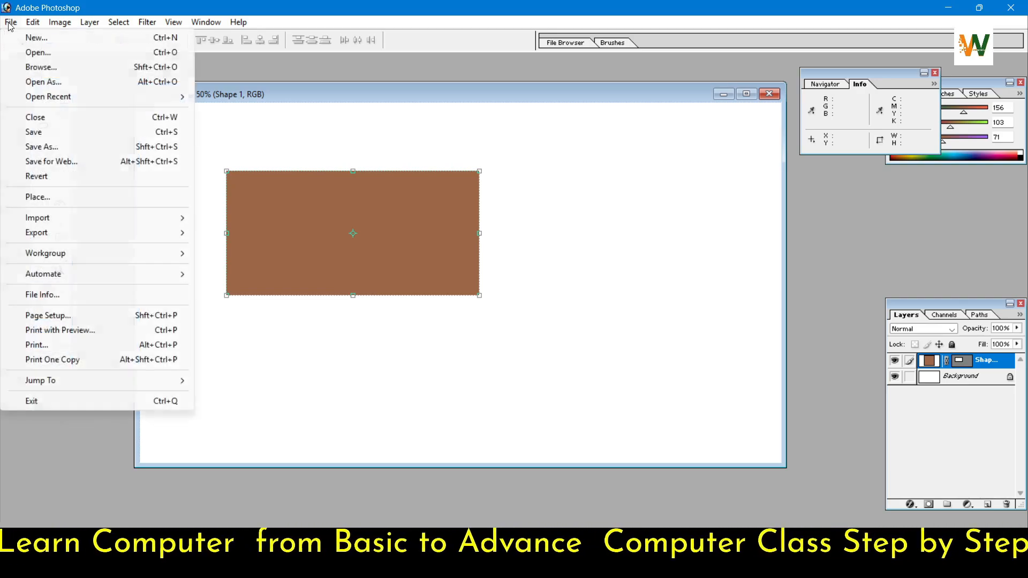
click(294, 96)
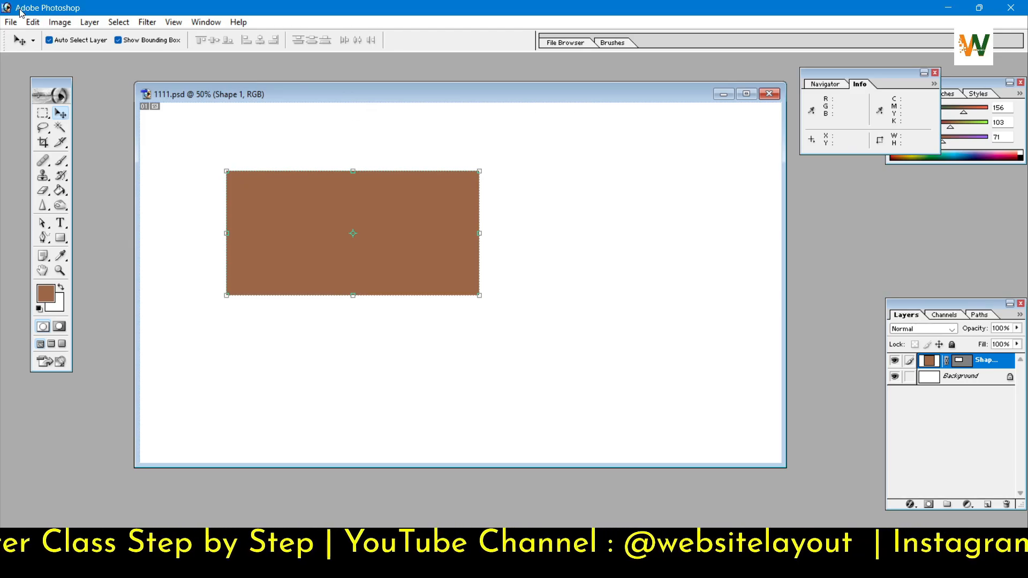
click(10, 23)
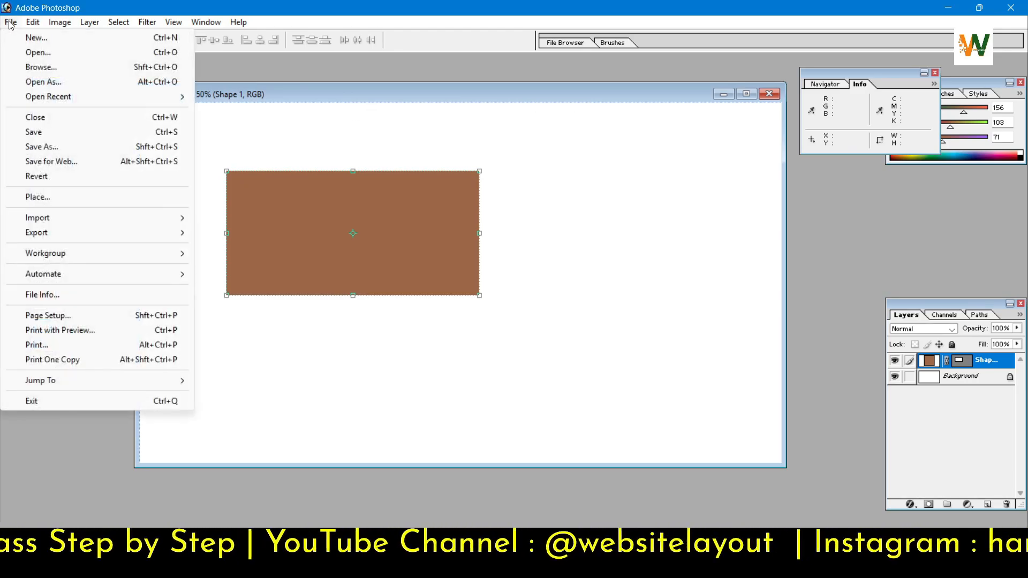
click(39, 132)
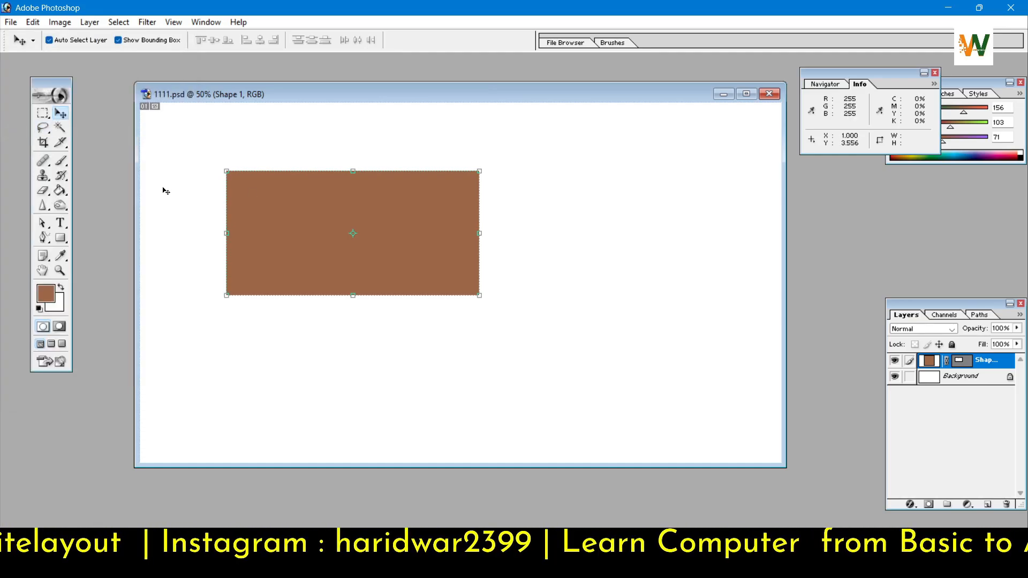
- Draw a rounded rectangle with a 50 px radius inside the brown rectangle and set its color to white (FFFFFF)
click(60, 238)
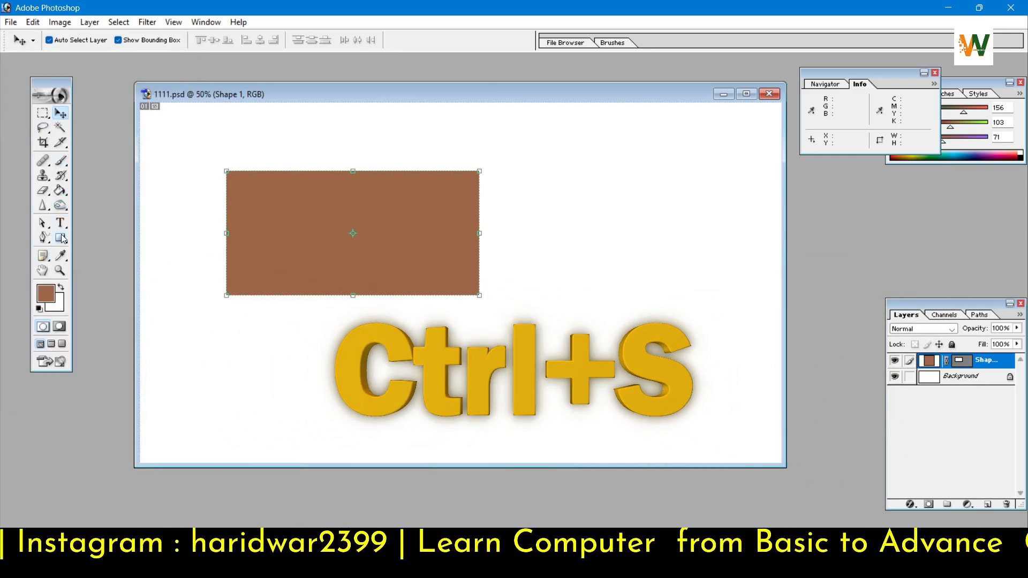
click(113, 251)
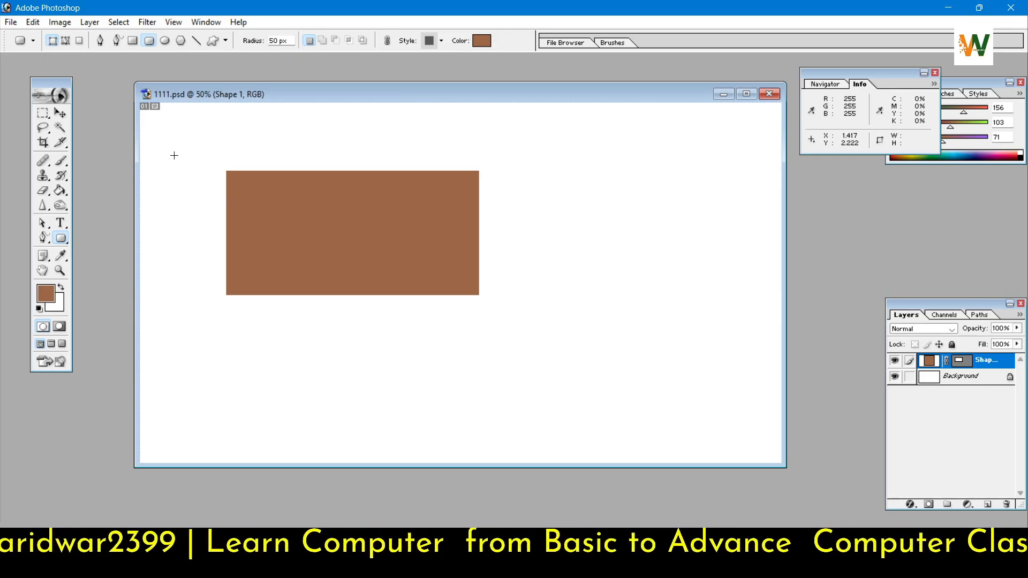
drag(271, 185, 428, 266)
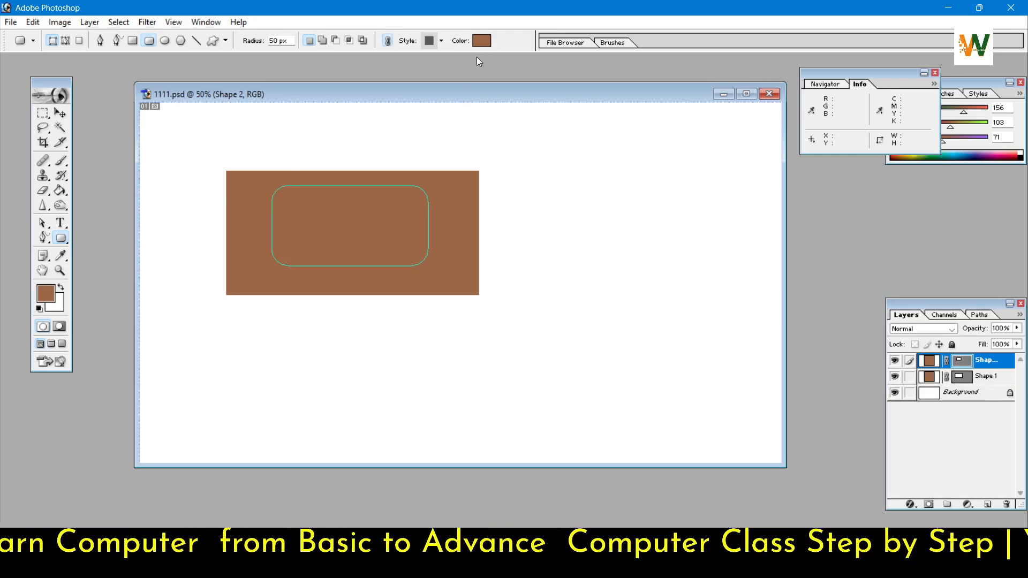
click(482, 41)
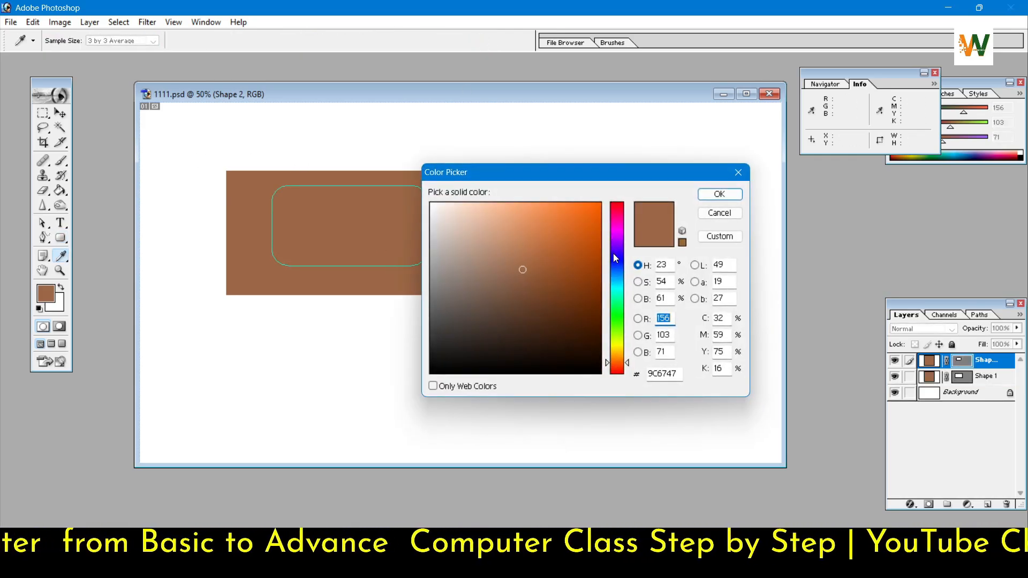
click(431, 204)
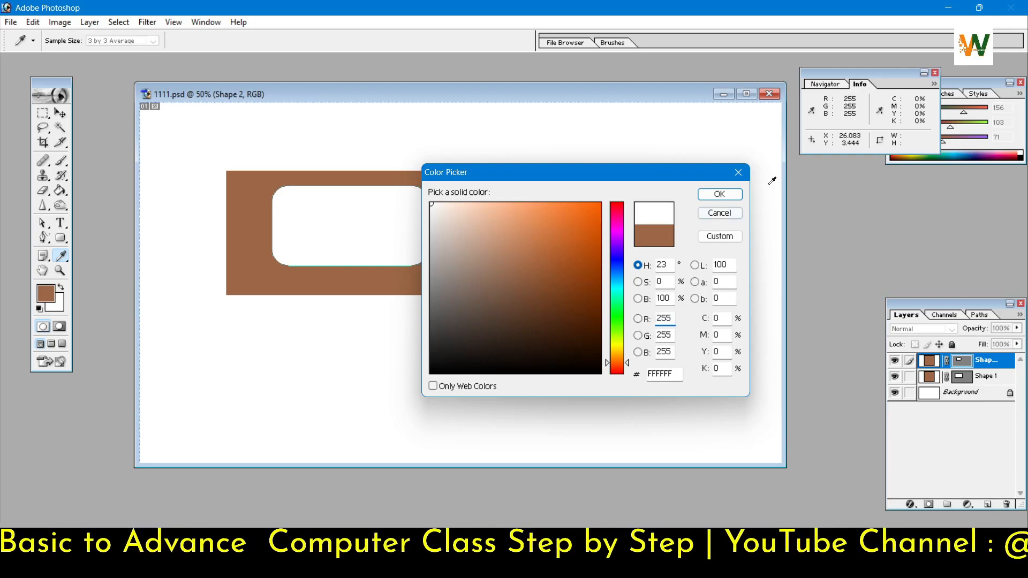
click(720, 194)
- Center the white rounded rectangle within the brown rectangle with the Move tool and save the document
click(60, 115)
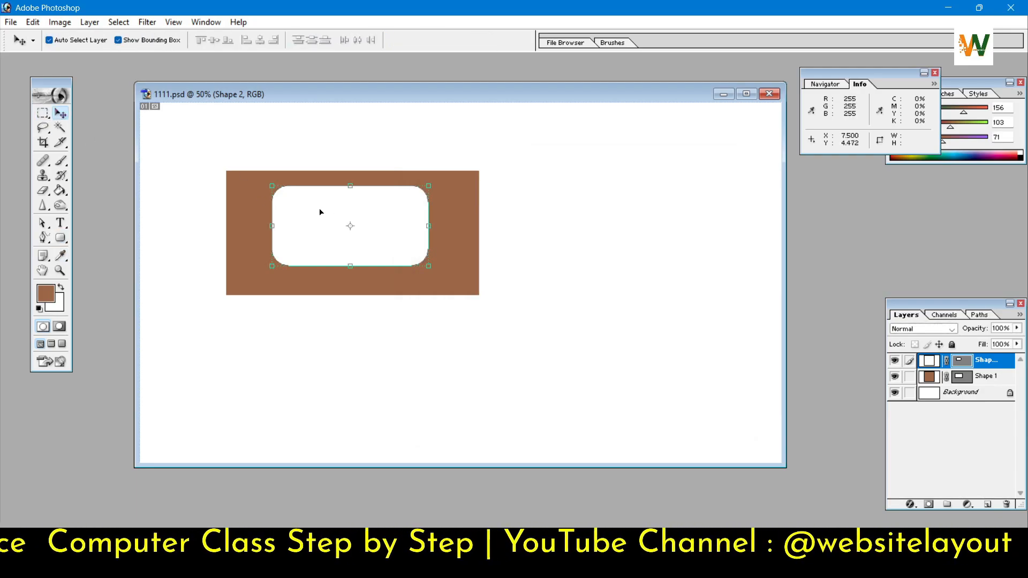
mouse_move(321, 217)
mouse_down()
mouse_move(332, 229)
mouse_move(340, 222)
mouse_up()
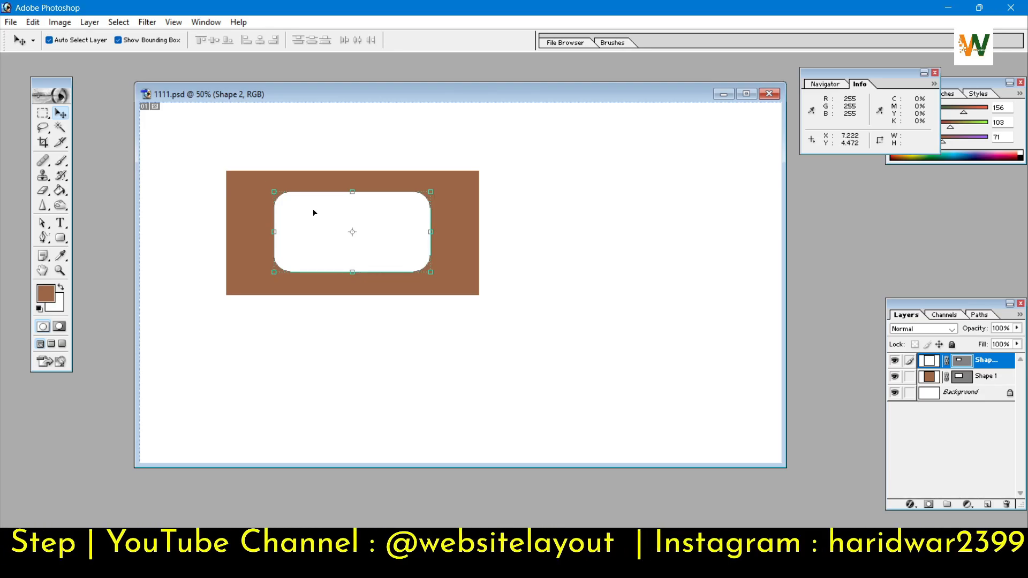
click(11, 22)
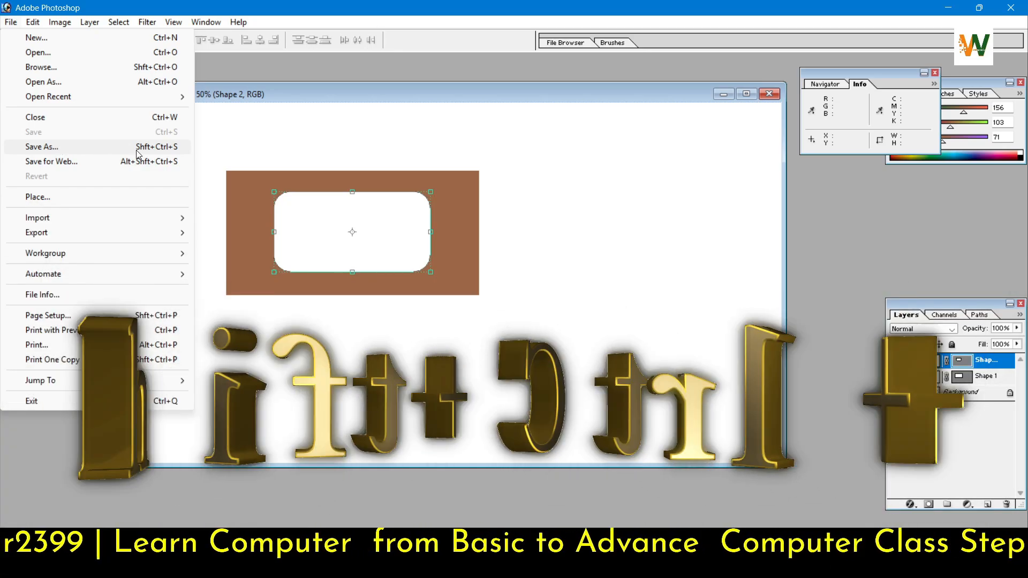
- Save a copy of the document as 1111 copy.jpg in JPEG format in the Pictures folder
click(137, 150)
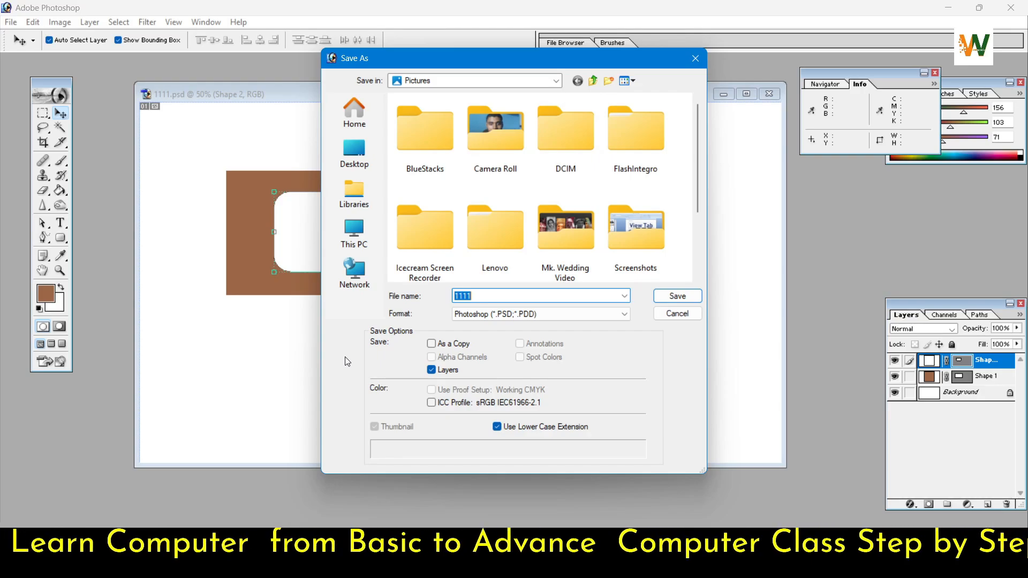
click(535, 313)
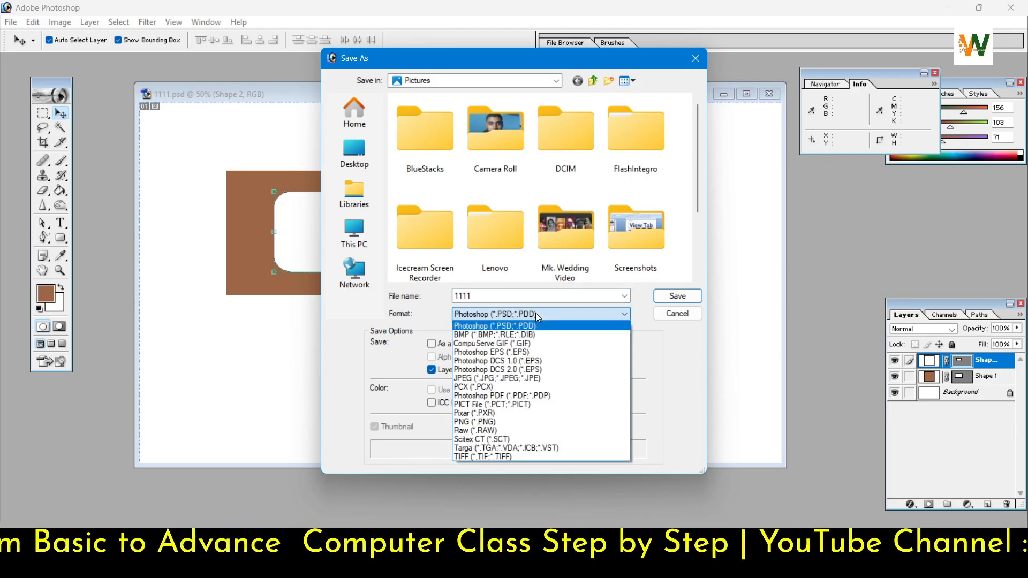
click(513, 383)
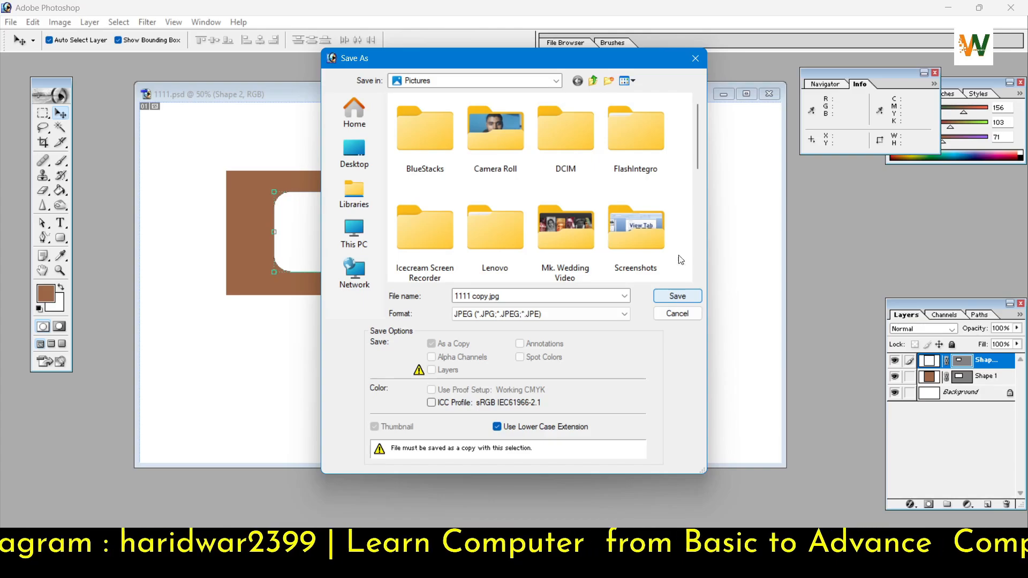
scroll(682, 258, down, 5)
click(698, 298)
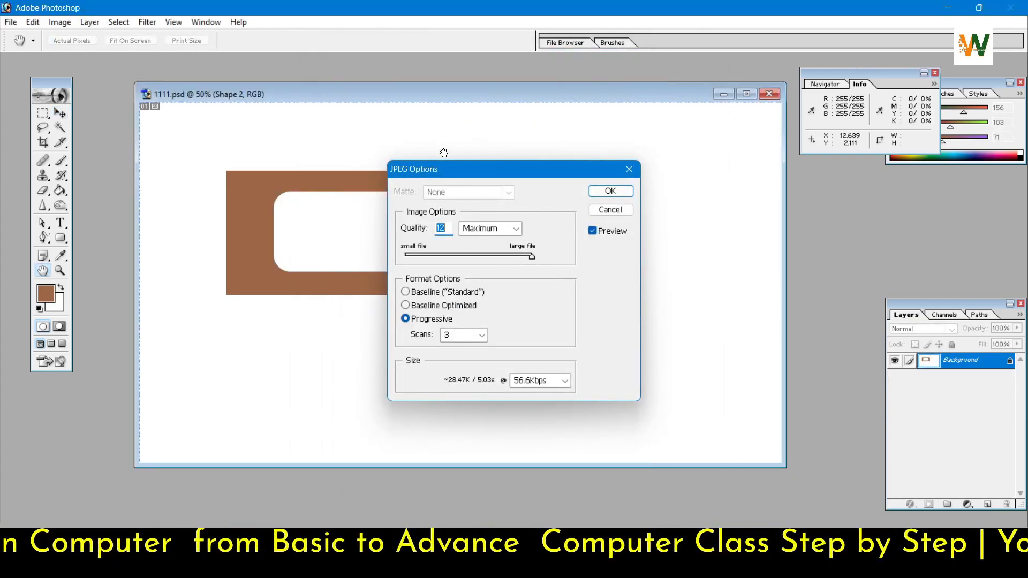
- Move the JPEG options dialog aside and set the image quality to High
drag(544, 166, 449, 169)
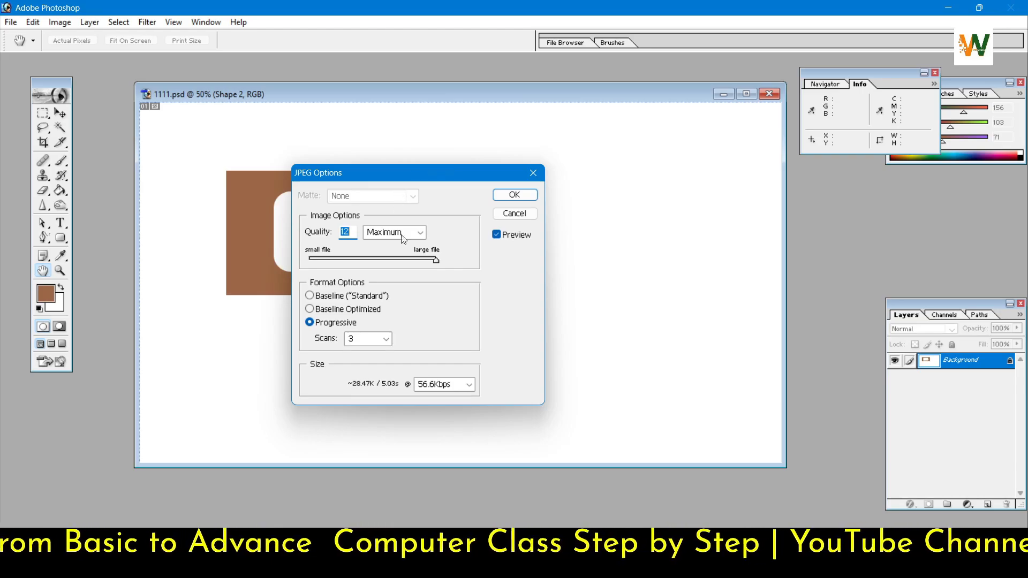
drag(435, 259, 459, 263)
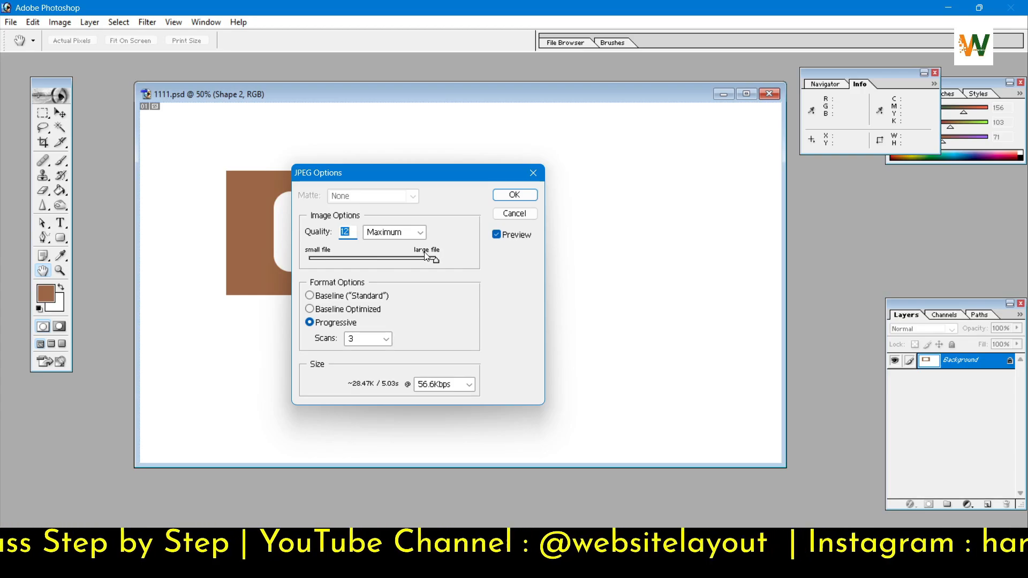
click(421, 232)
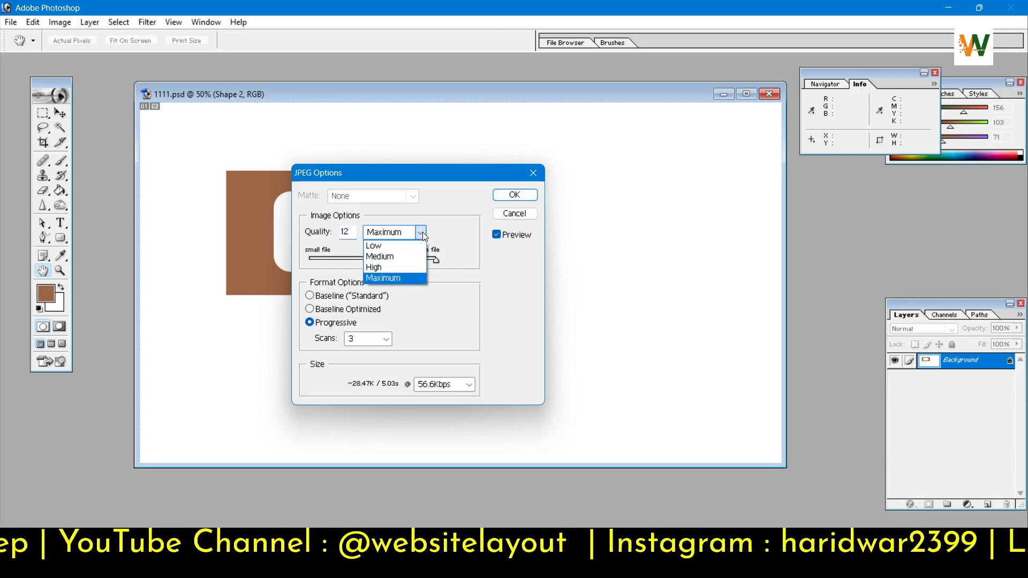
click(381, 267)
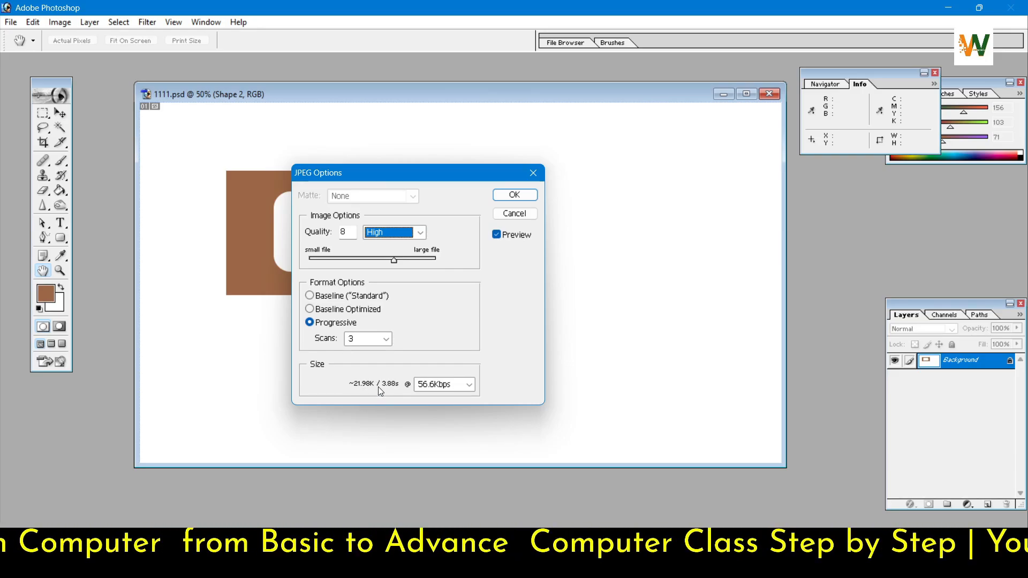
- Review the connection speeds, try the Baseline ("Standard") format, return to Progressive, and finish saving the JPEG
click(469, 384)
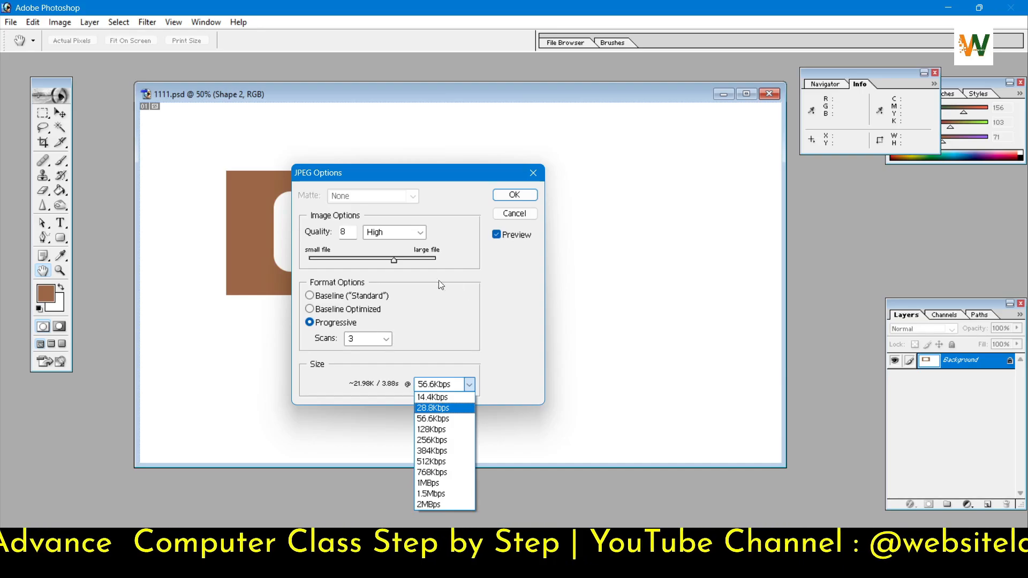
click(444, 264)
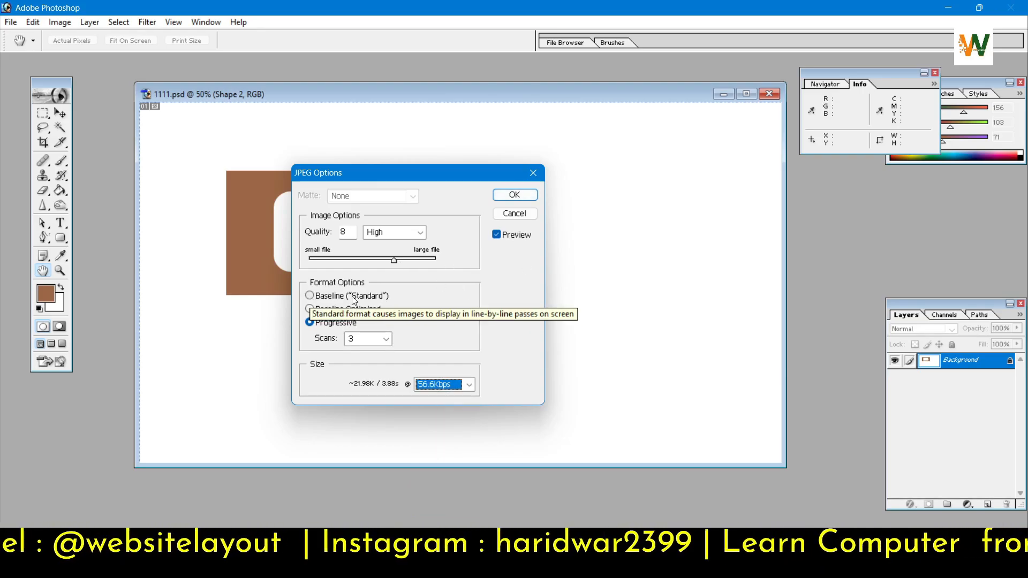
click(451, 297)
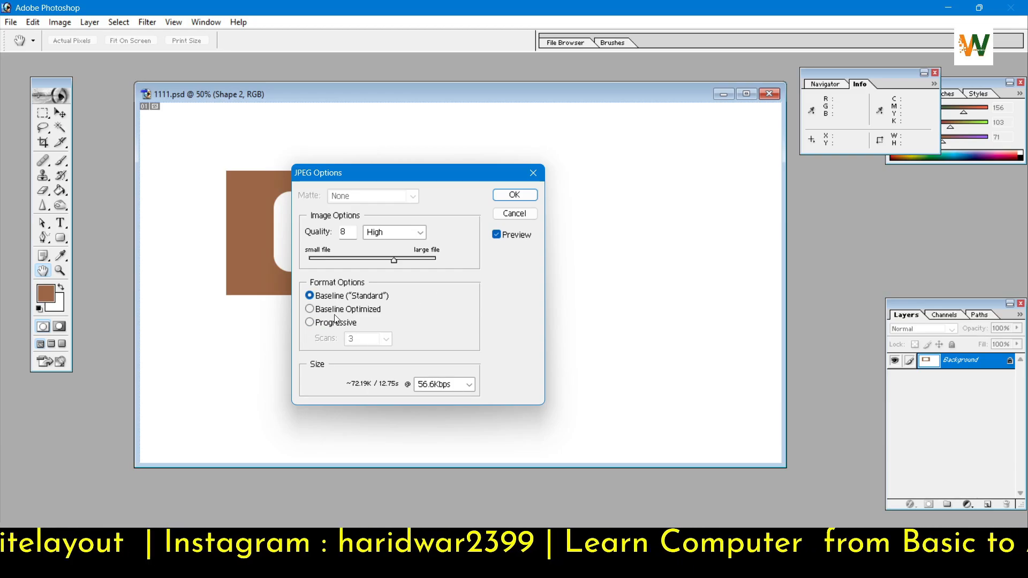
click(310, 323)
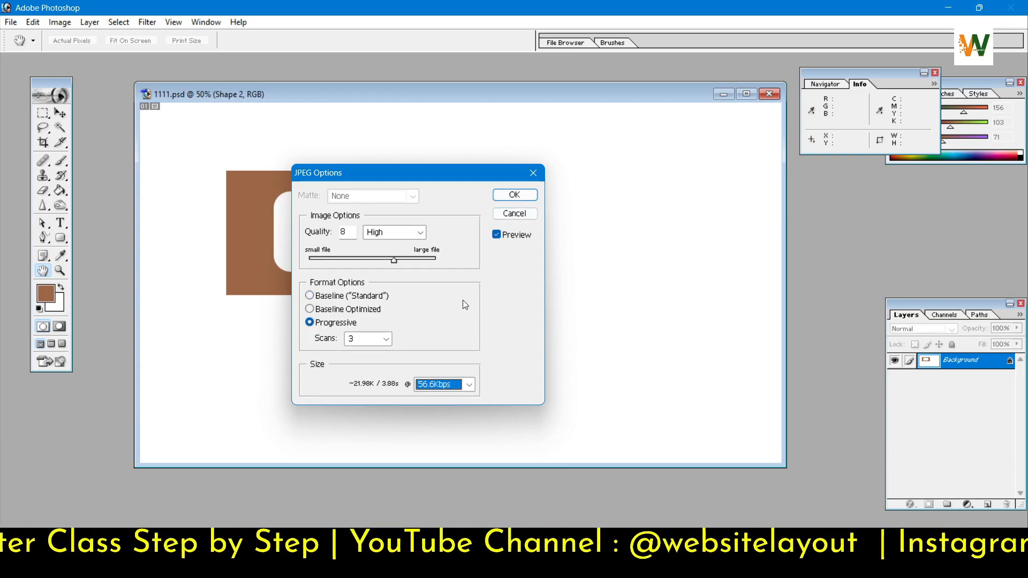
click(514, 197)
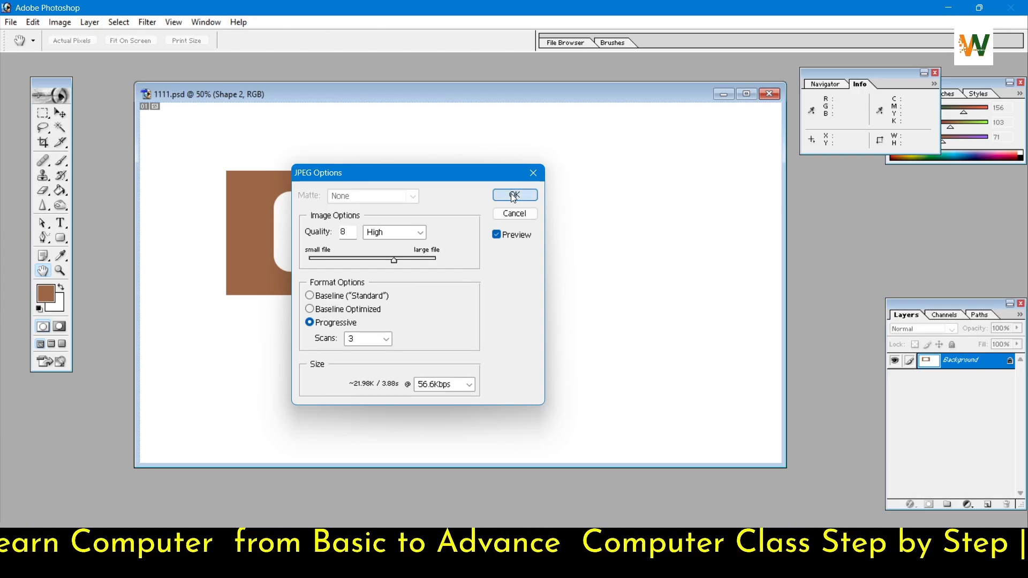
click(513, 196)
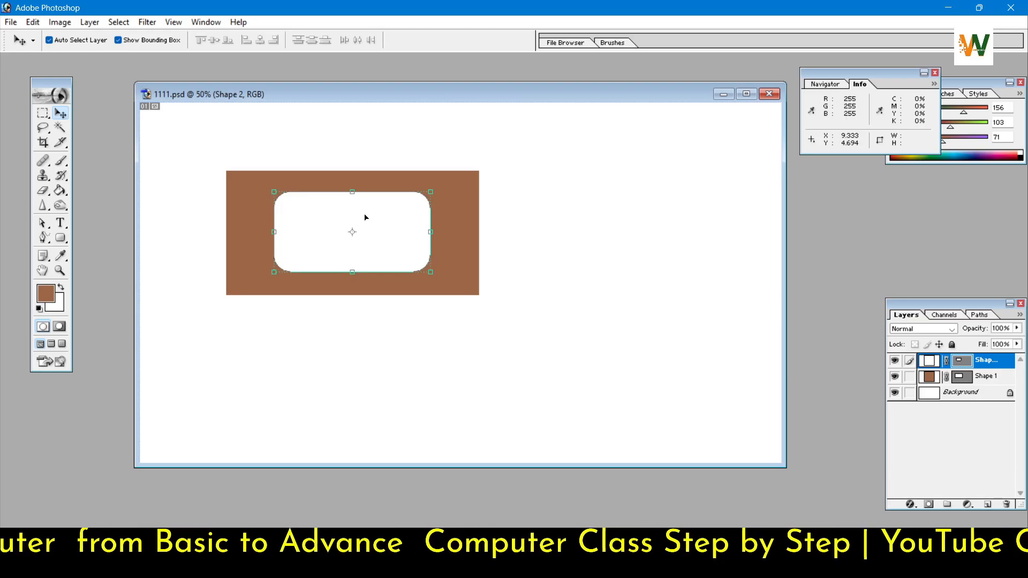
- Start saving the document for the web and review the available file formats, keeping GIF
click(10, 22)
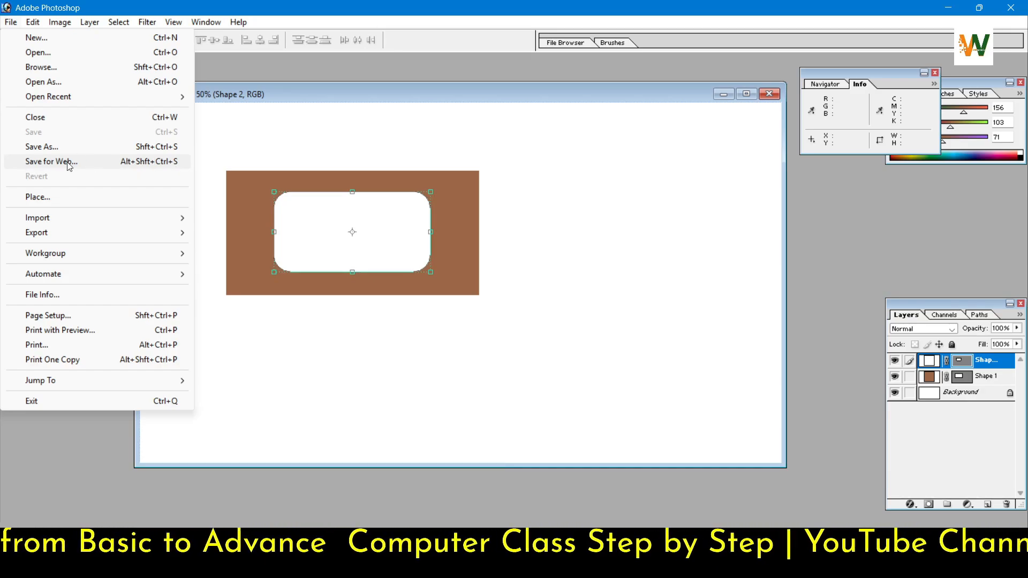
click(98, 160)
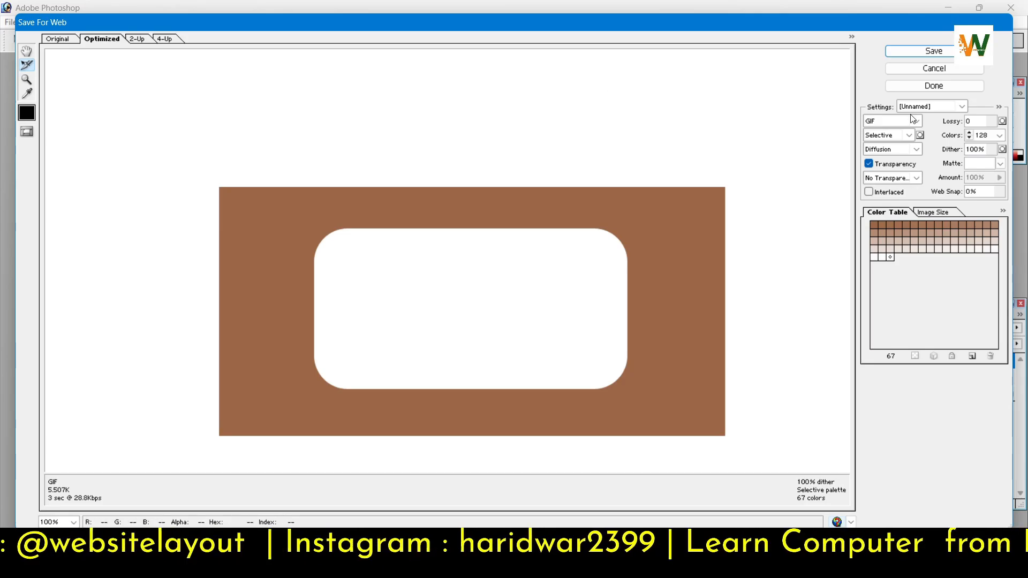
click(917, 122)
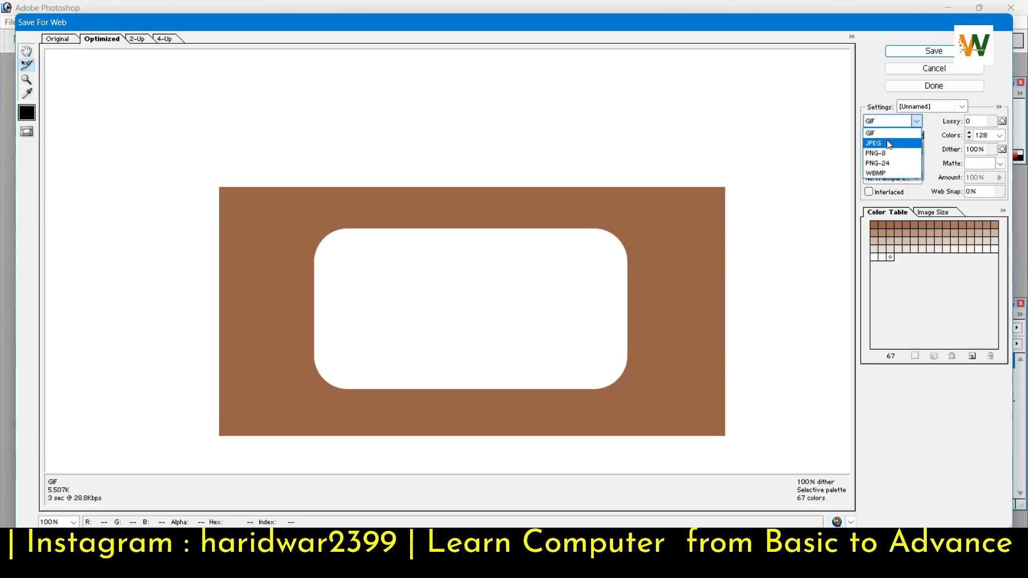
click(828, 165)
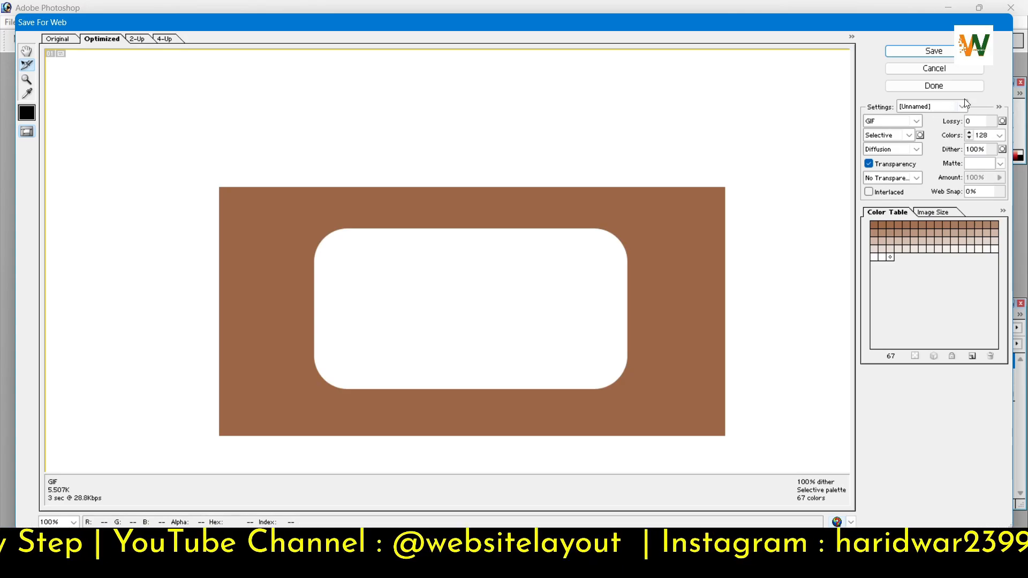
- Preview the Black & White palette, set the color reduction to Perceptual, and toggle transparency off and back on
click(910, 136)
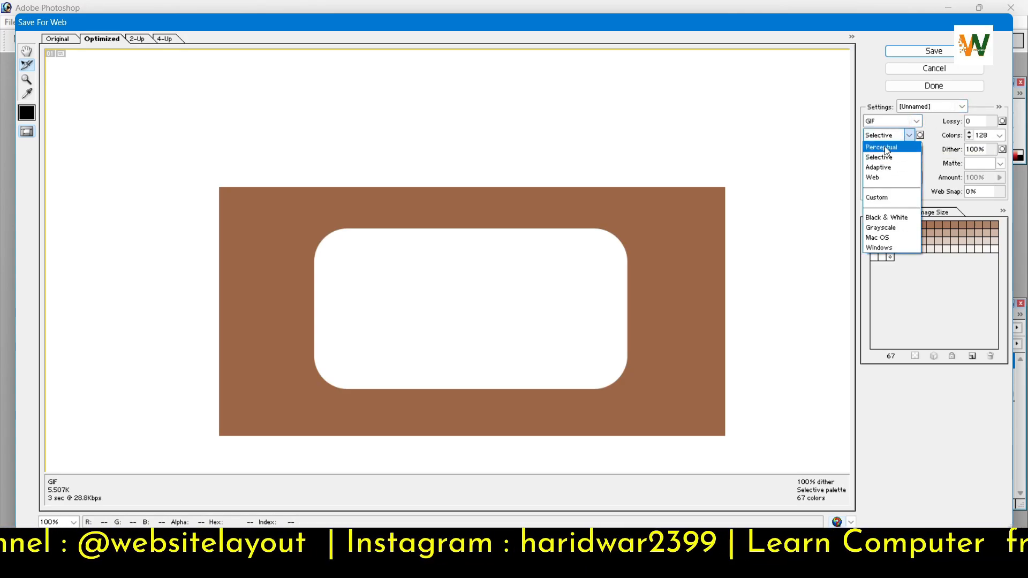
click(885, 218)
click(909, 136)
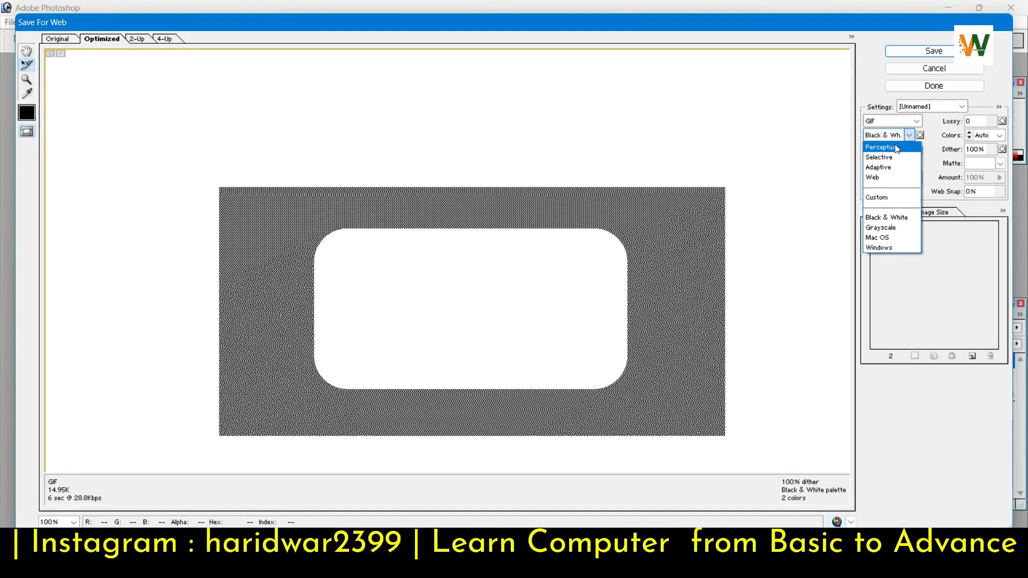
click(892, 148)
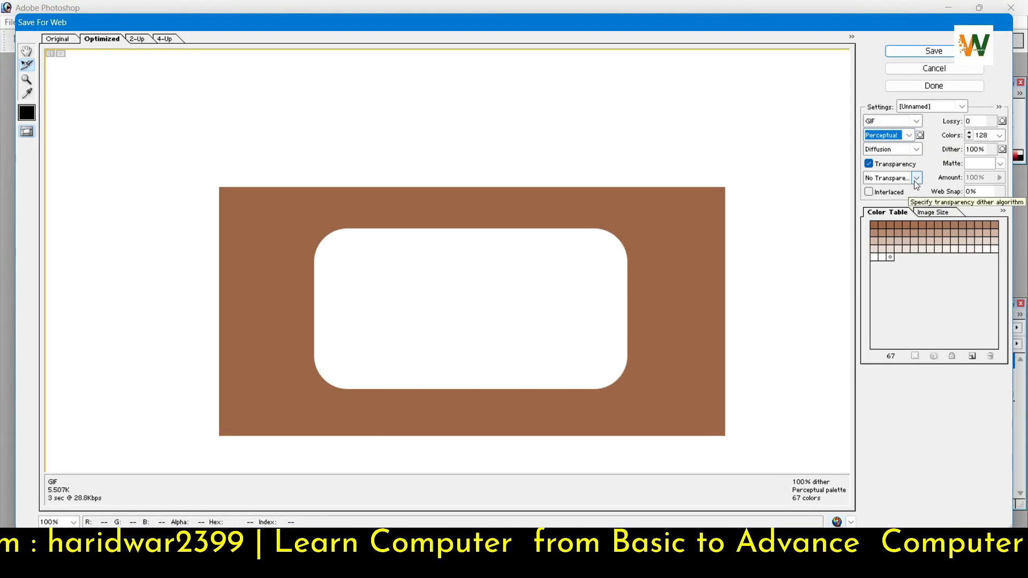
click(871, 165)
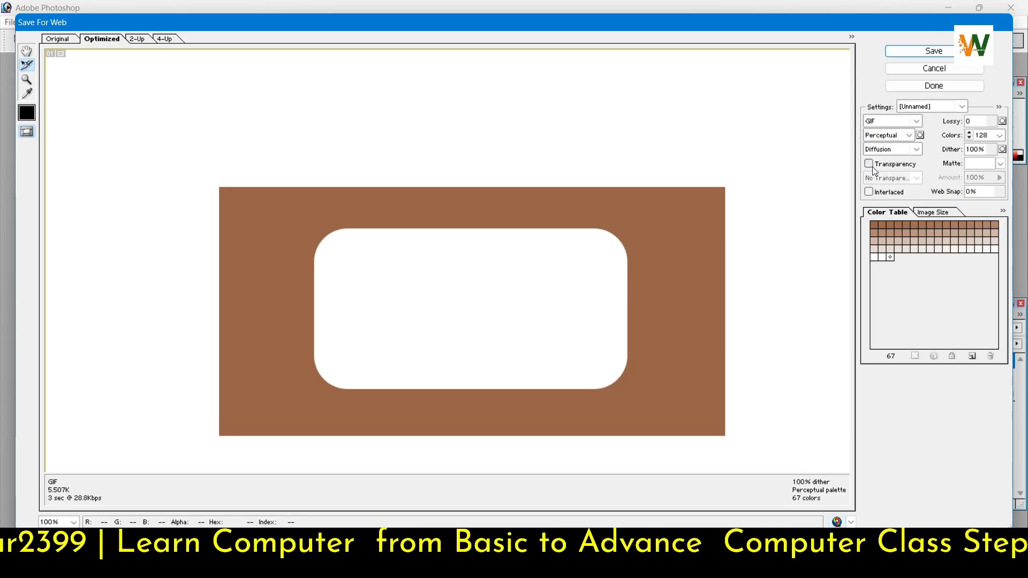
click(872, 166)
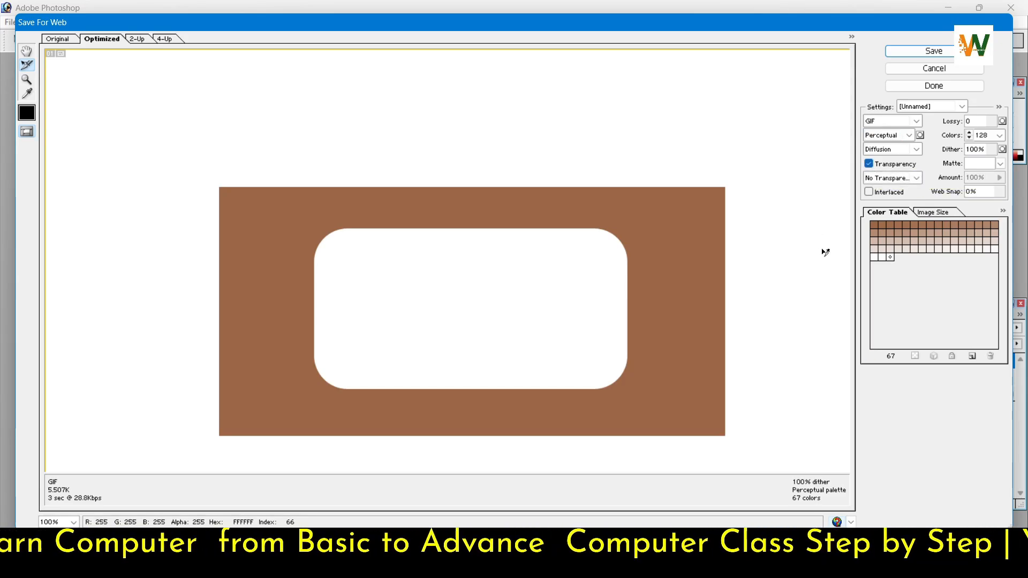
- Save the optimized web output as HTML and Images under the name 1111 in the Pictures folder
click(934, 54)
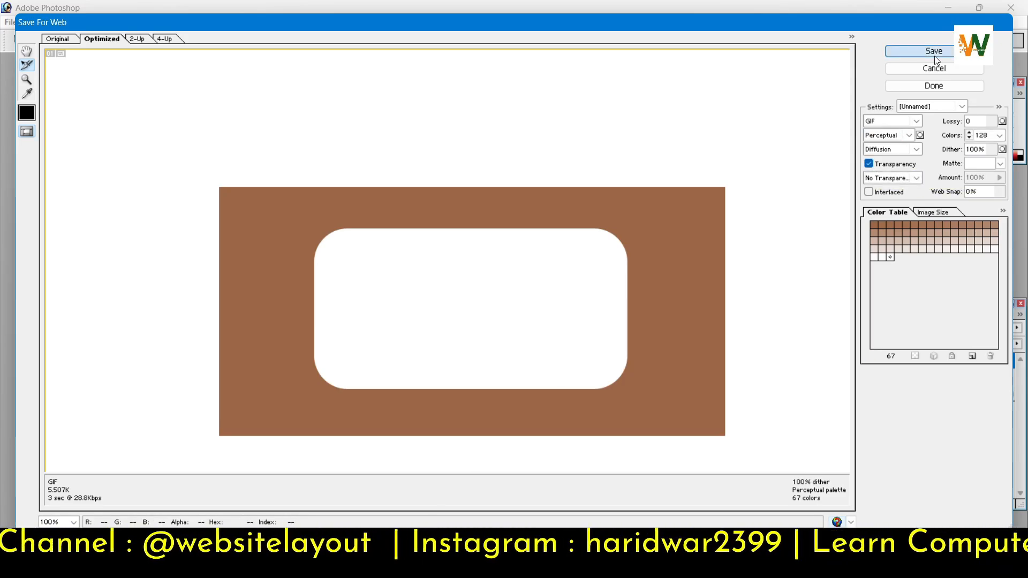
drag(533, 134, 523, 58)
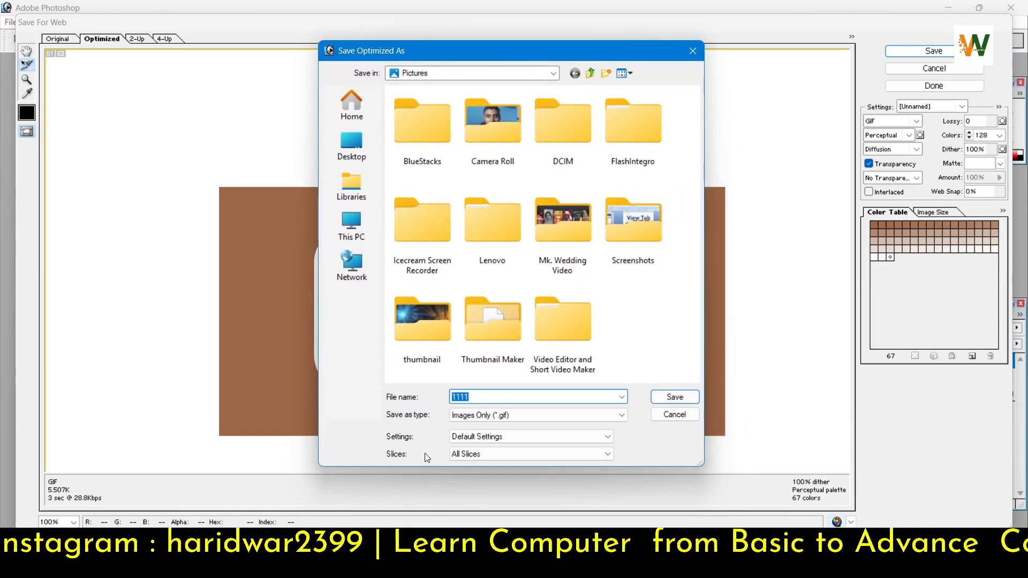
click(561, 420)
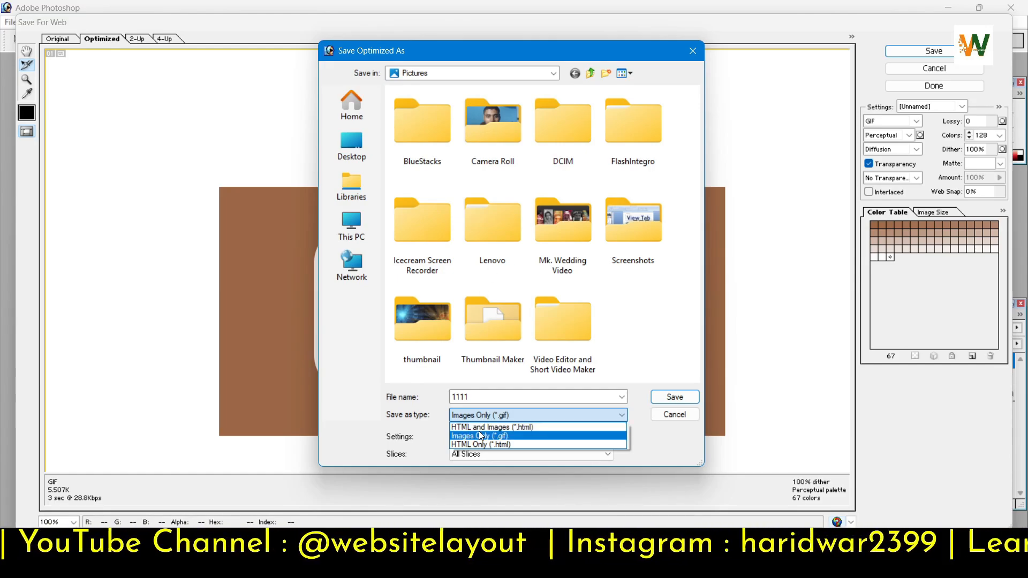
click(514, 426)
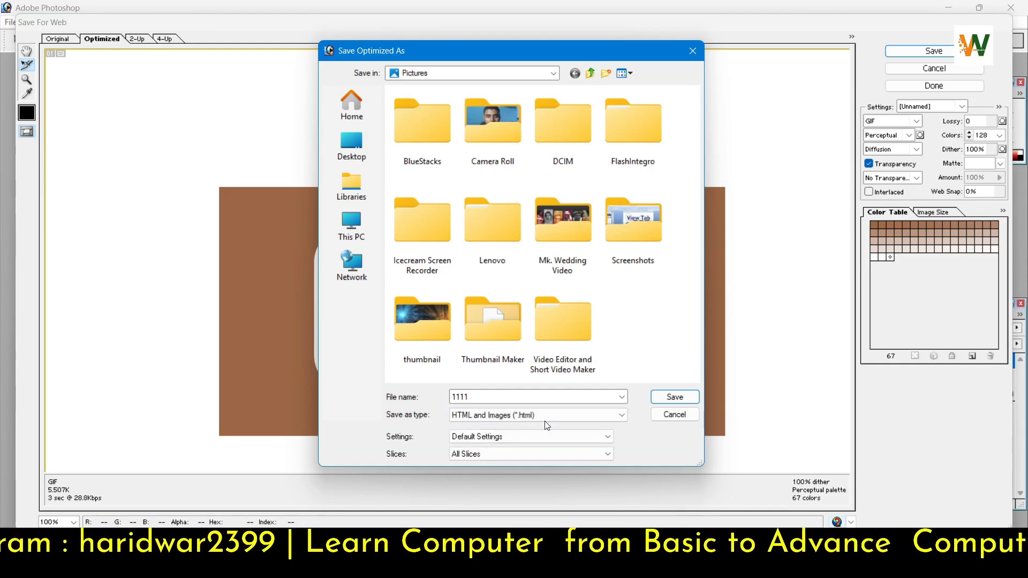
click(675, 396)
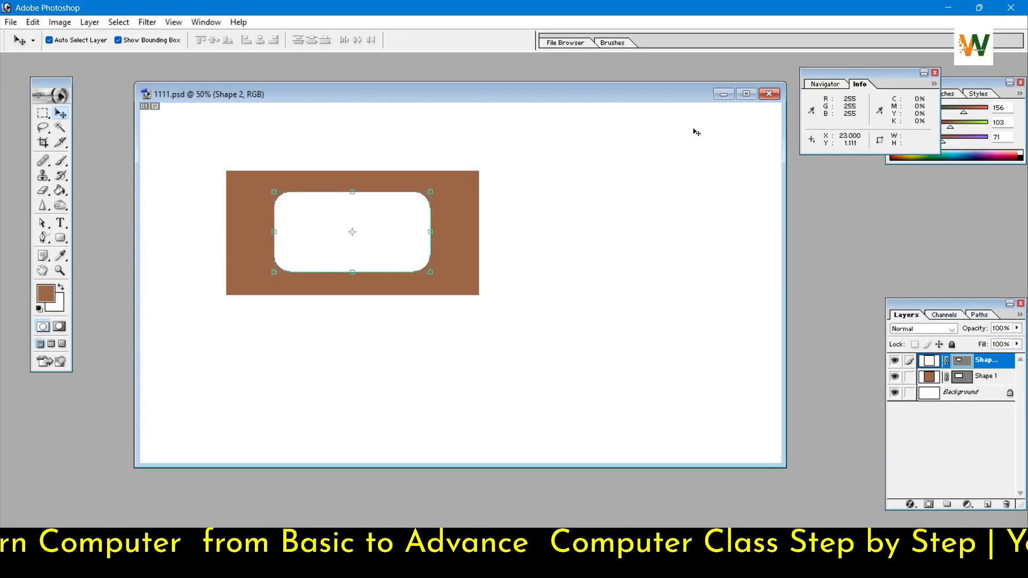
- Switch to File Explorer, check the exported file inside the images folder of Pictures, and return to Pictures
click(386, 563)
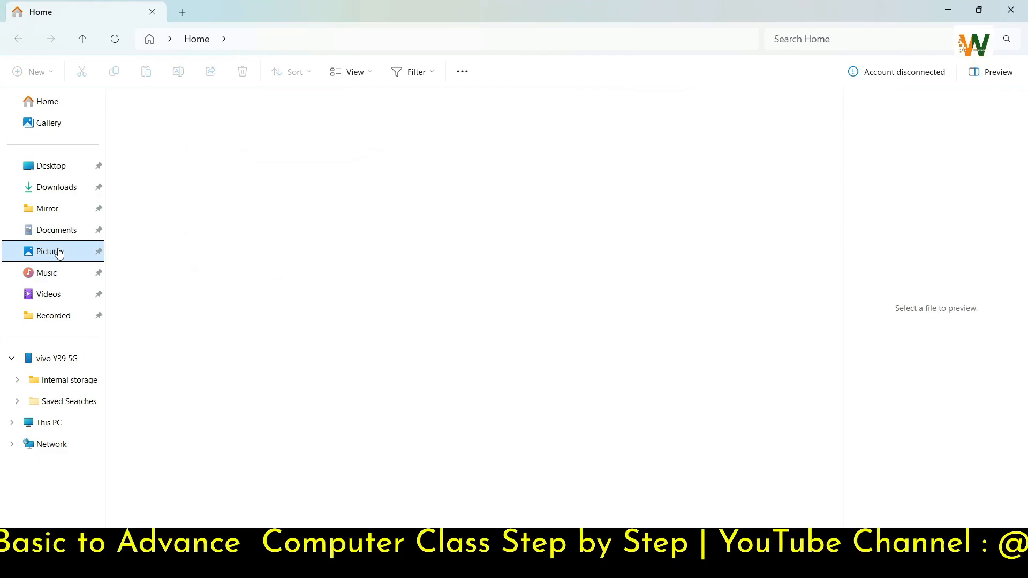
click(64, 251)
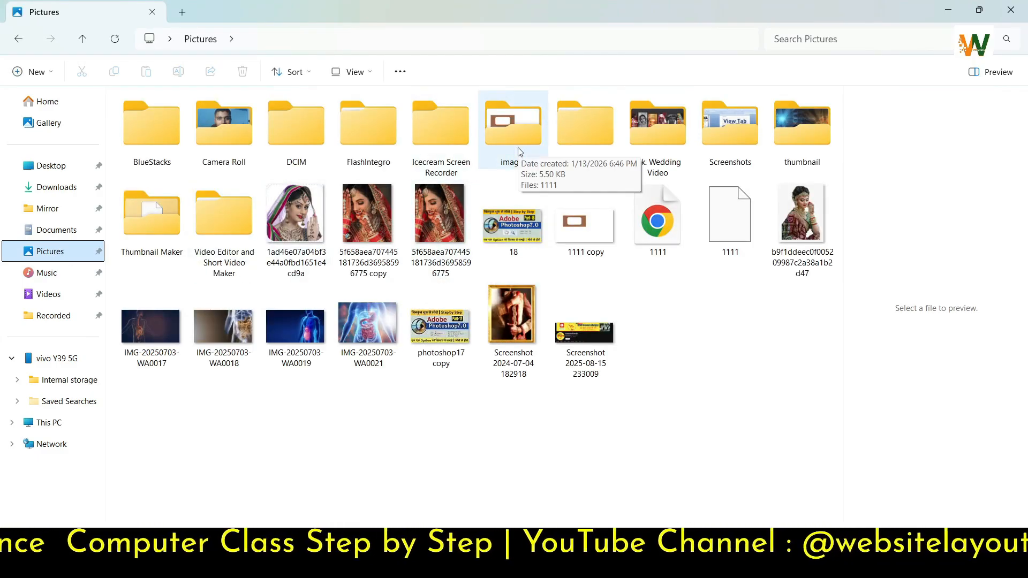
double_click(524, 132)
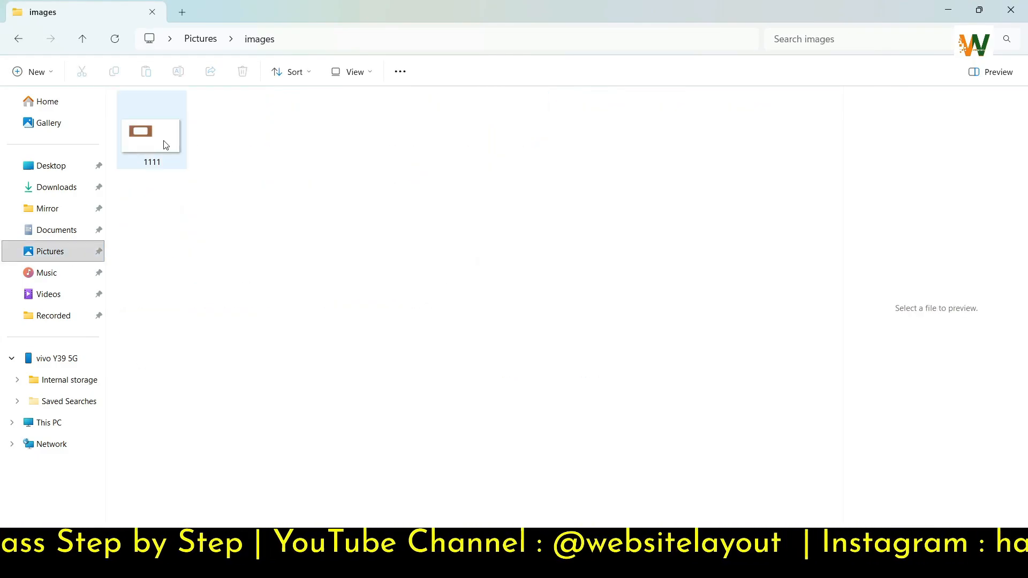
click(200, 38)
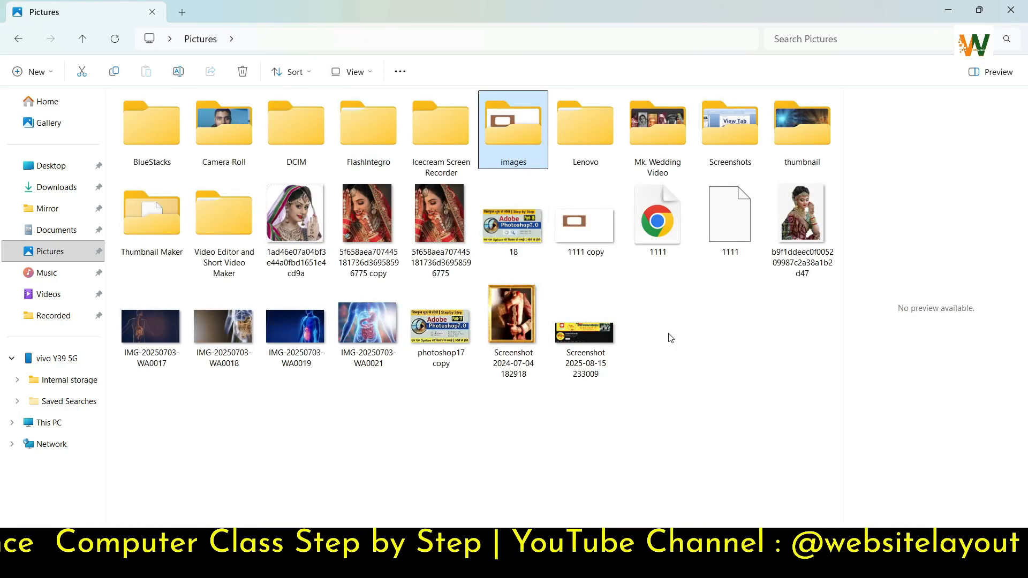
- Open the exported 1111.html from Pictures in Chrome and maximize the browser window to view it
click(658, 221)
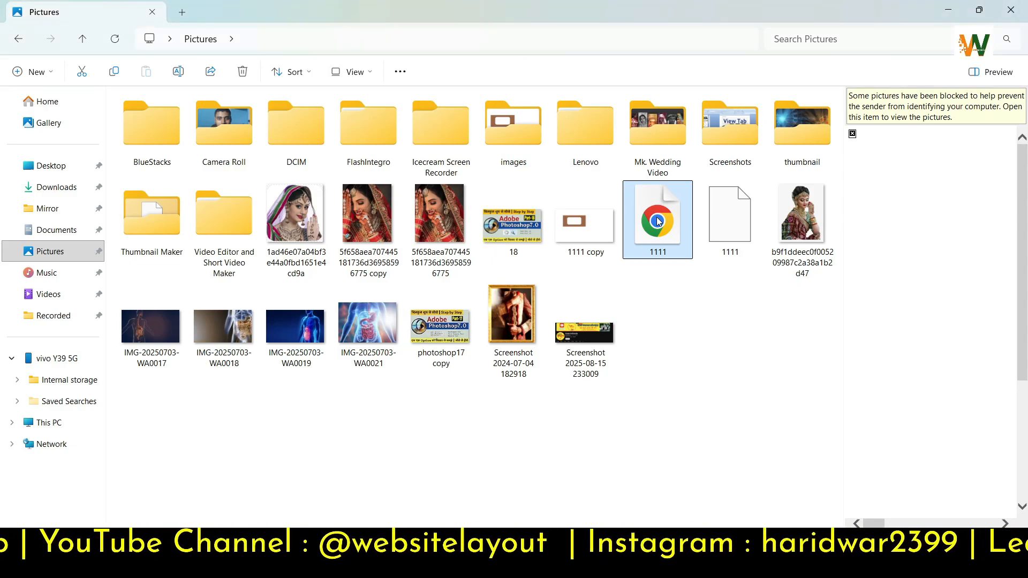
double_click(657, 221)
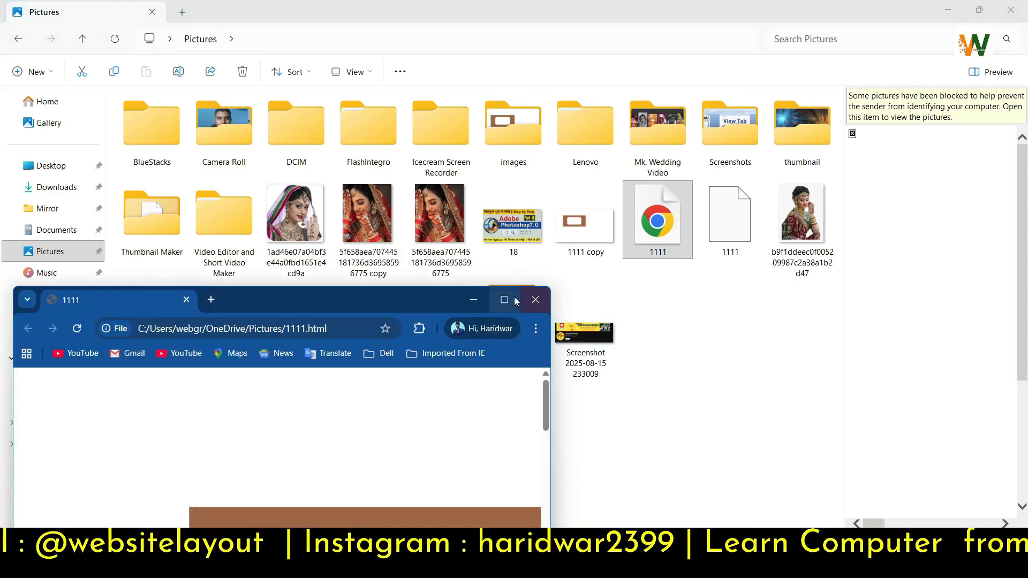
click(504, 300)
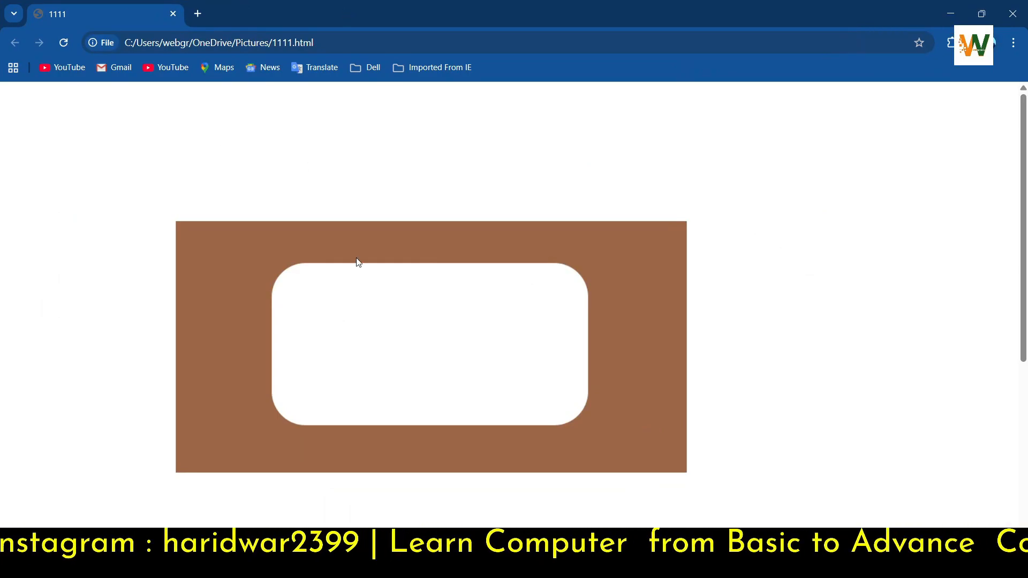
- Close the Chrome preview, minimize File Explorer to return to Photoshop, and check whether Revert is available for 1111.psd
click(1013, 13)
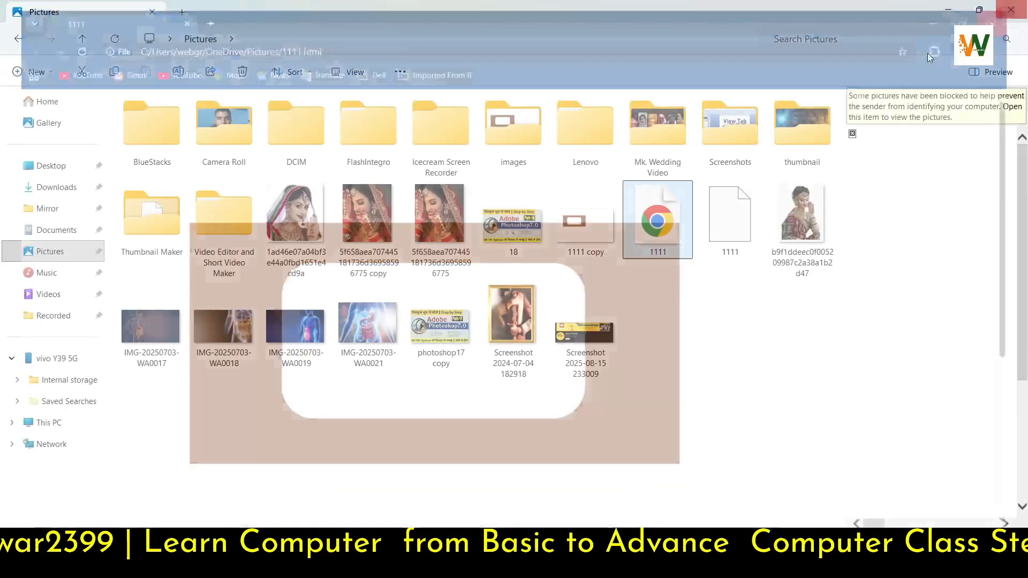
double_click(936, 6)
click(936, 7)
click(11, 22)
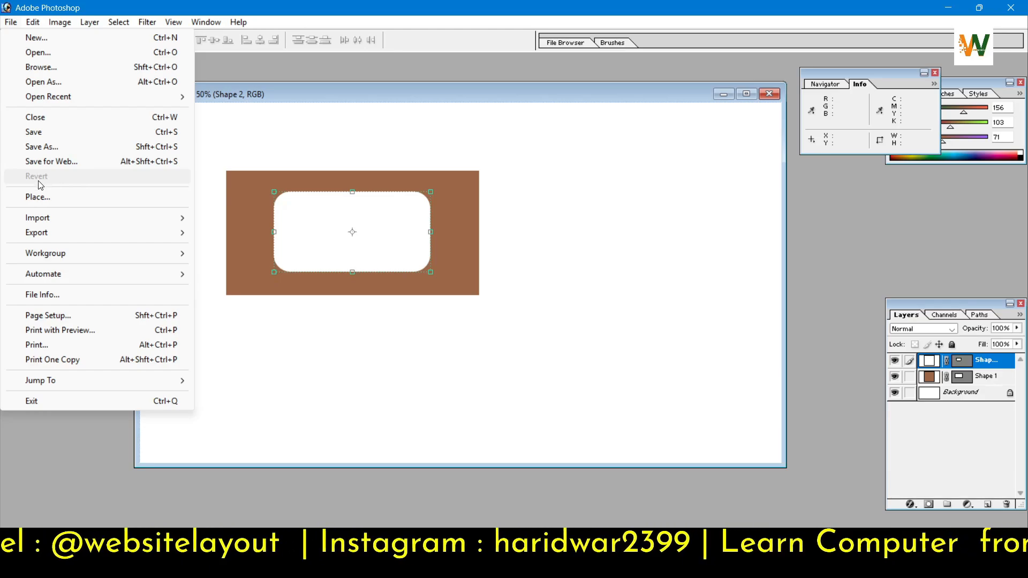
click(321, 138)
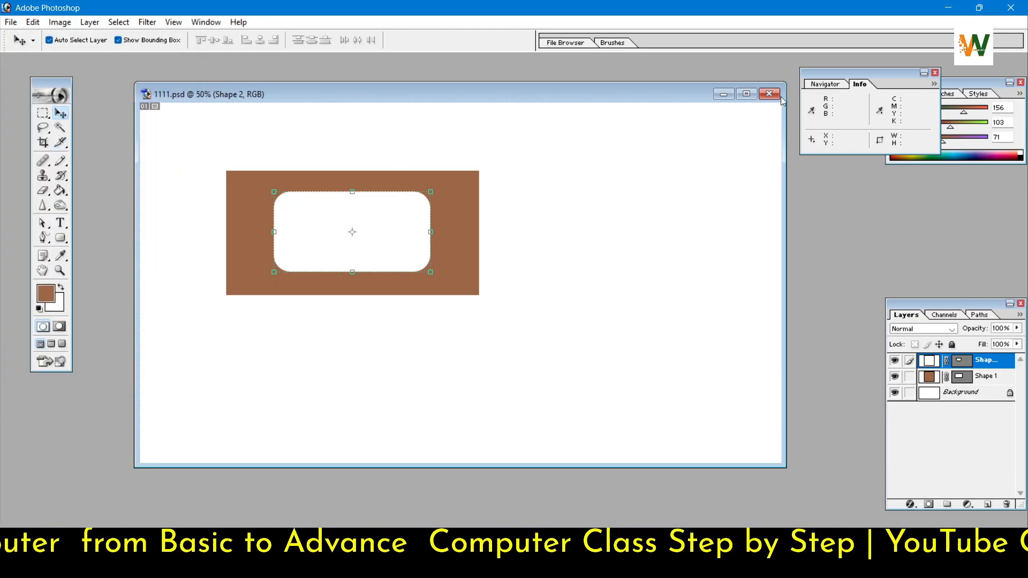
double_click(111, 239)
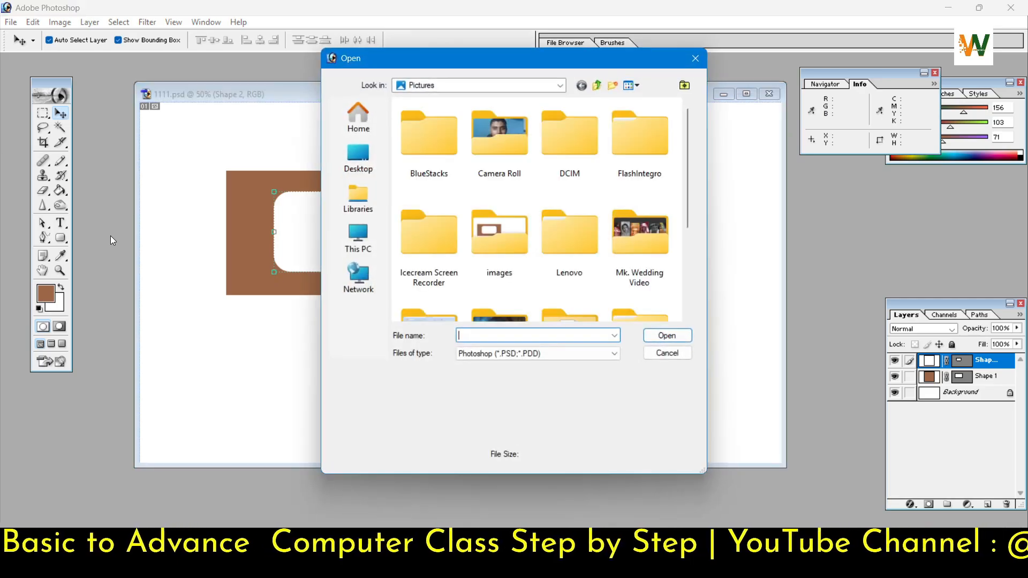
double_click(483, 232)
double_click(499, 275)
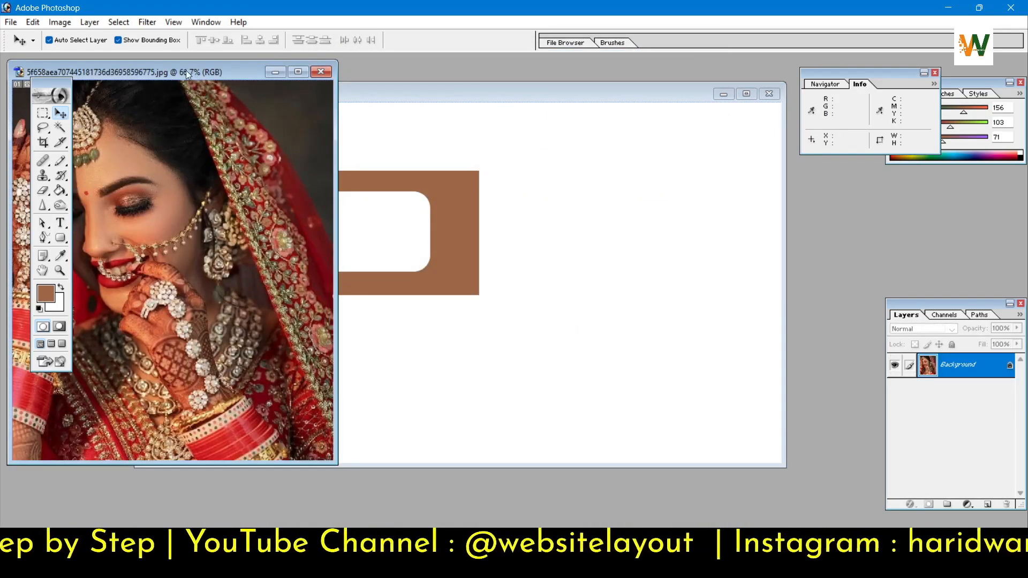
drag(185, 69, 416, 79)
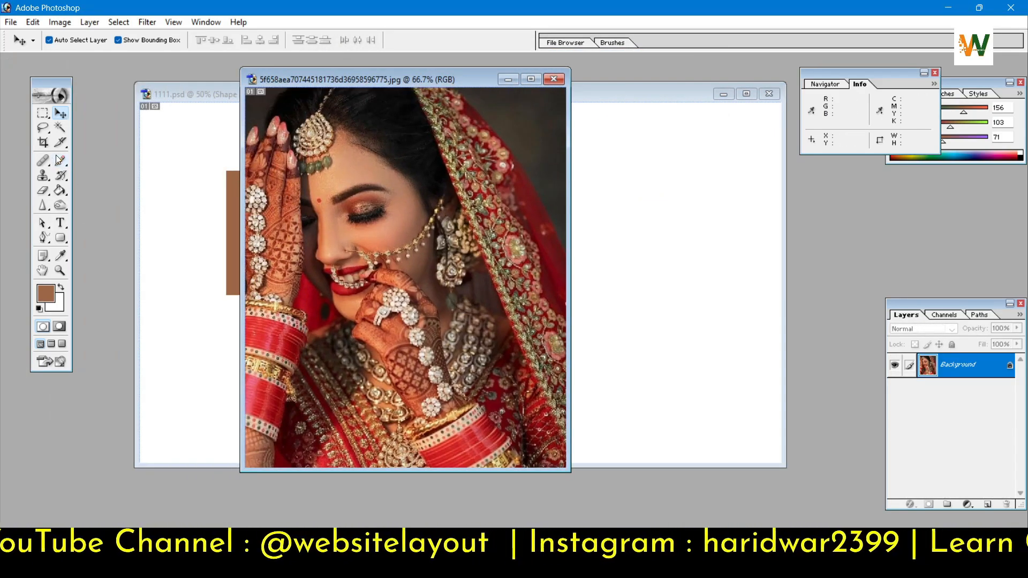
- Paint several brown freehand strokes across the woman's face with the Brush tool and revert the photo to its saved version
drag(60, 159, 107, 159)
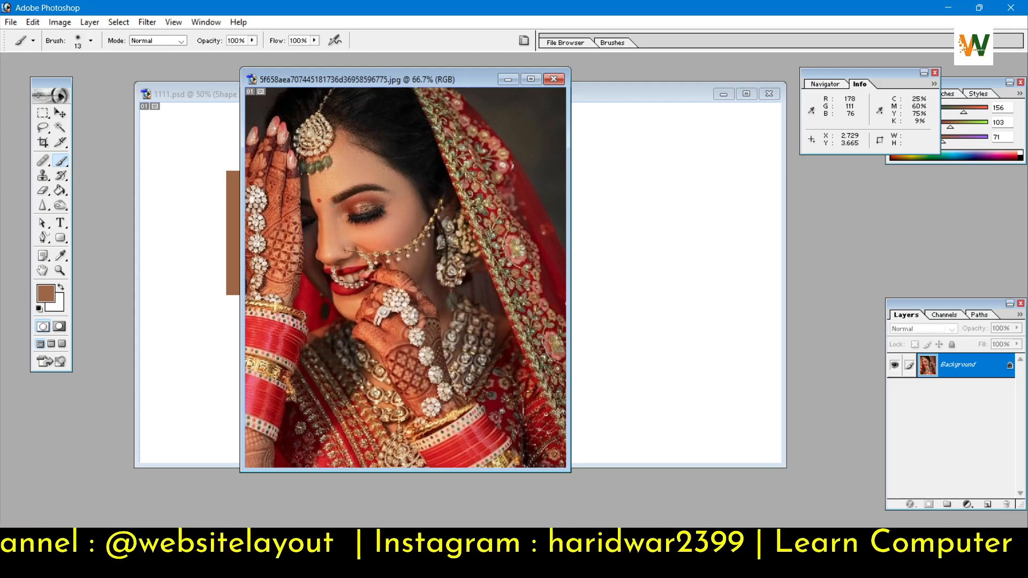
mouse_move(297, 280)
mouse_down()
mouse_move(406, 230)
mouse_move(268, 208)
mouse_move(386, 273)
mouse_move(348, 233)
mouse_move(562, 198)
mouse_move(344, 223)
mouse_up()
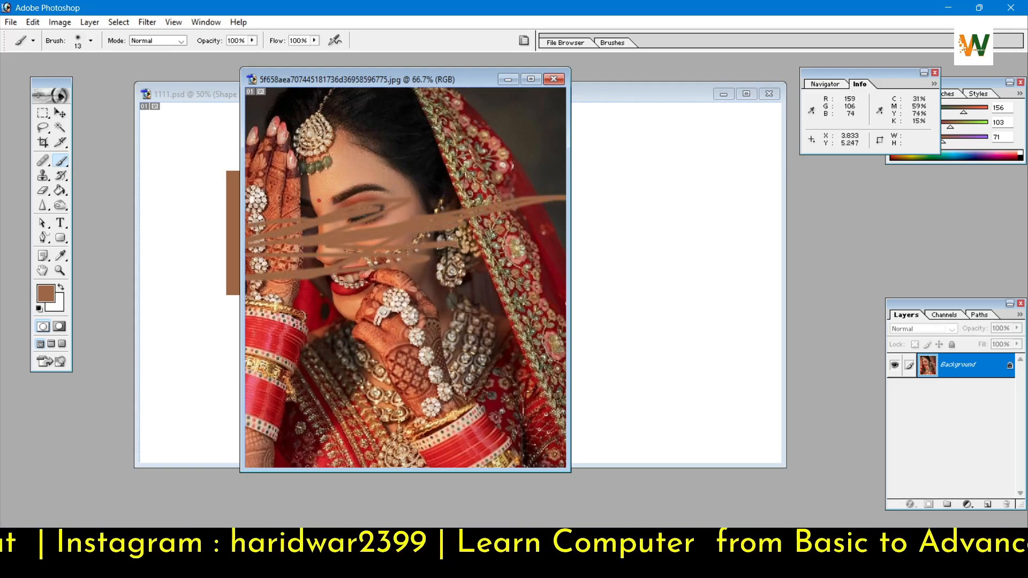
mouse_move(369, 256)
mouse_down()
mouse_move(302, 262)
mouse_move(436, 253)
mouse_move(394, 239)
mouse_up()
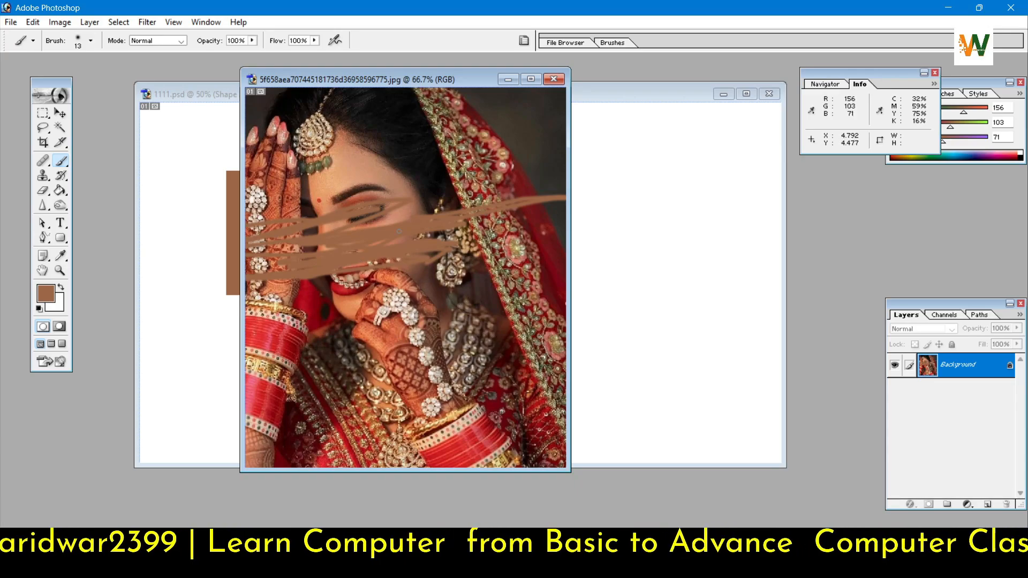
click(10, 22)
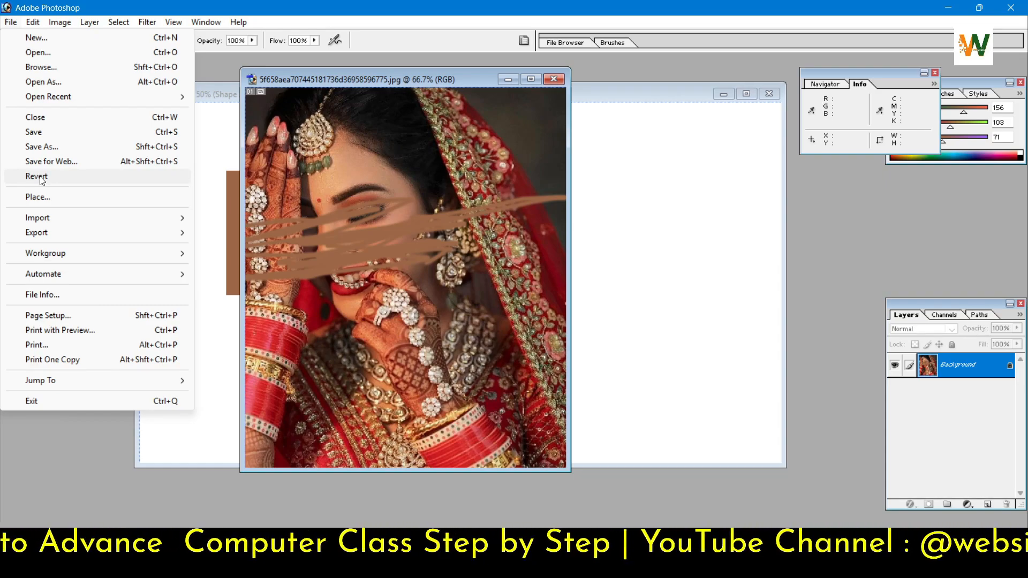
click(41, 179)
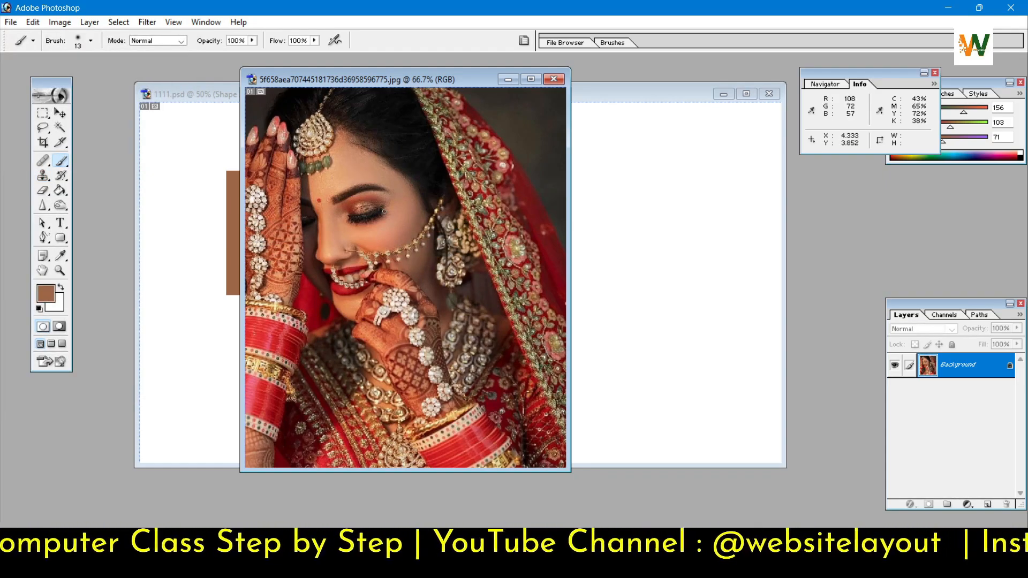